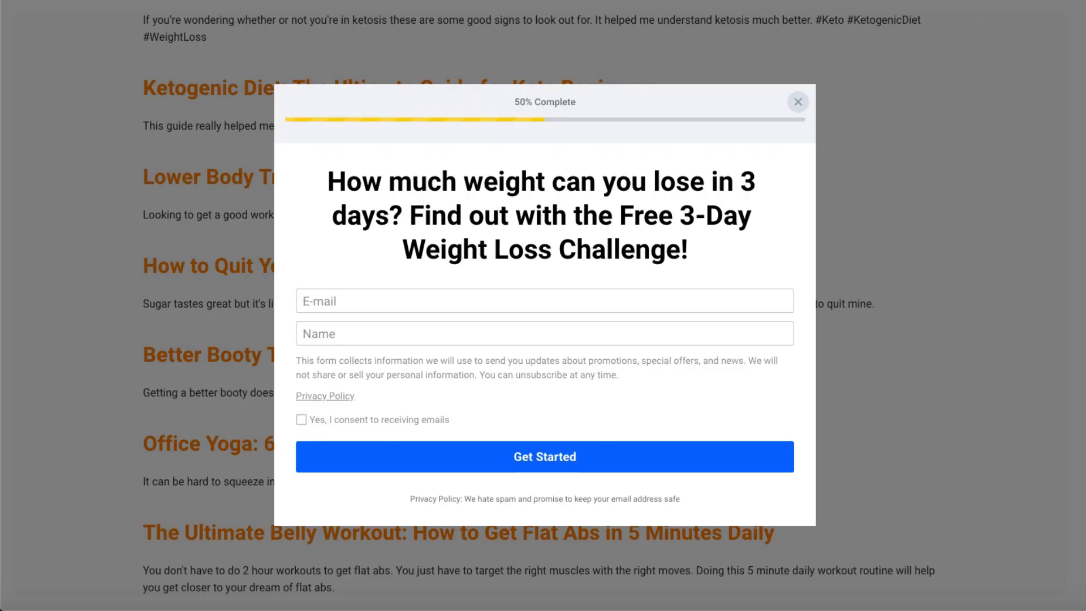
Dismiss the weight-loss challenge pop-up and return to the beginning of the keto recipes article.
click(797, 102)
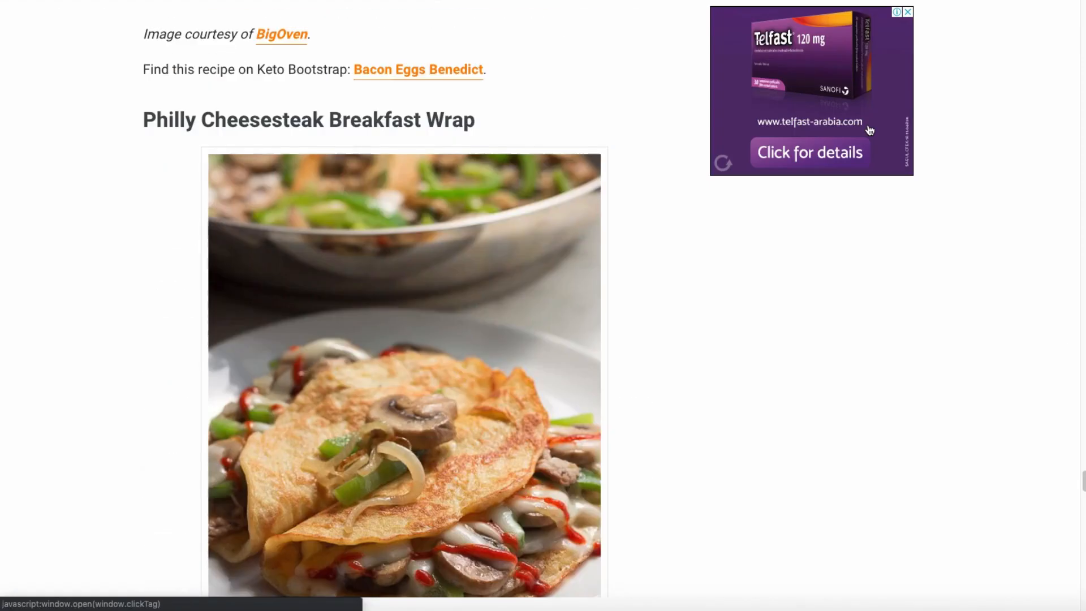
scroll(911, 186, up, 20)
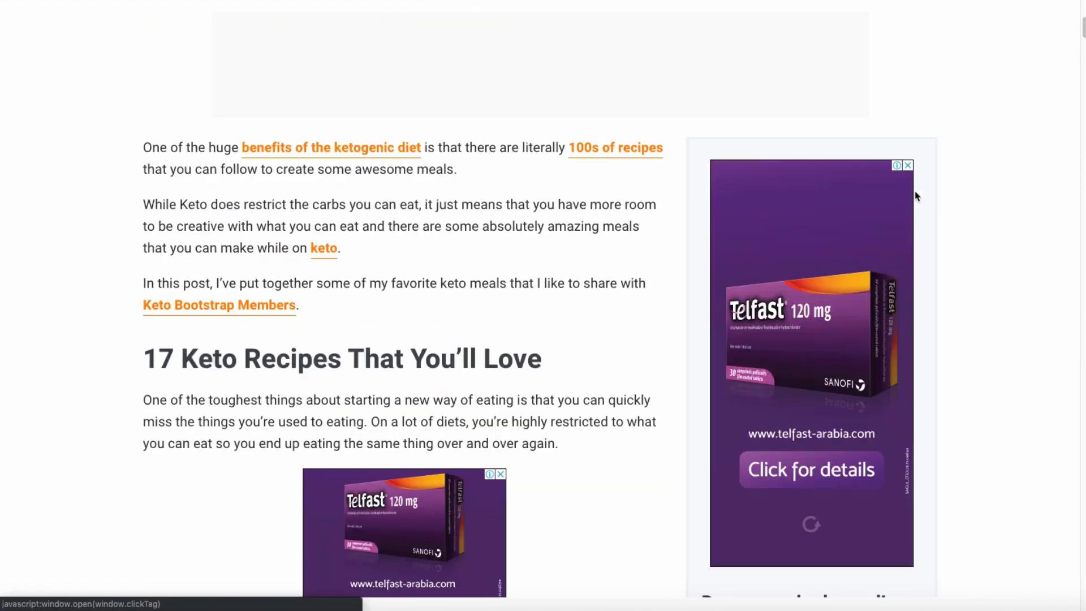
scroll(916, 196, up, 7)
scroll(915, 195, down, 1)
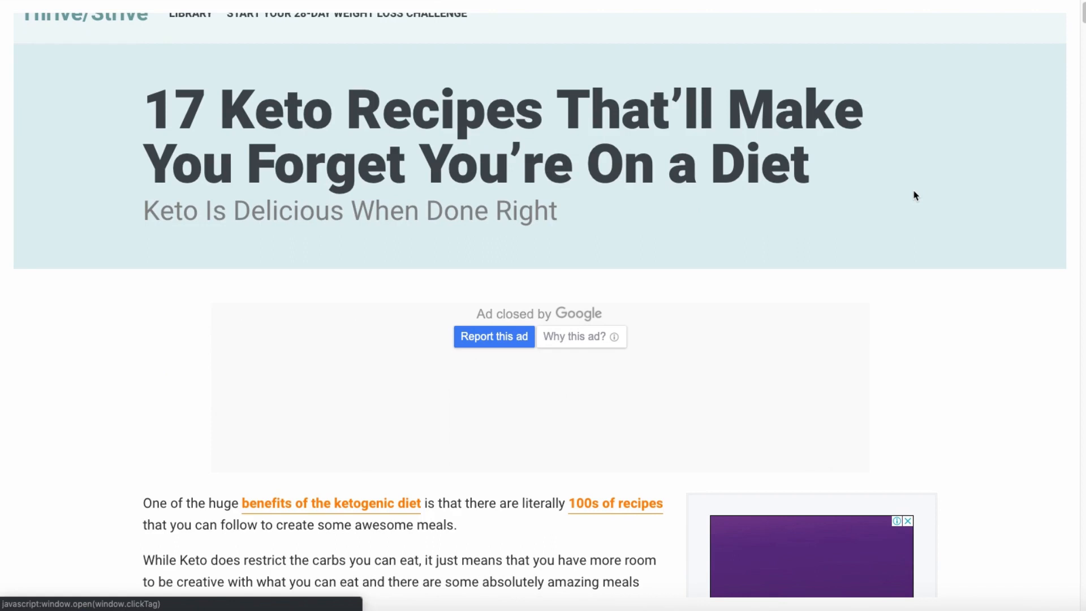
scroll(916, 195, down, 1)
scroll(916, 196, down, 1)
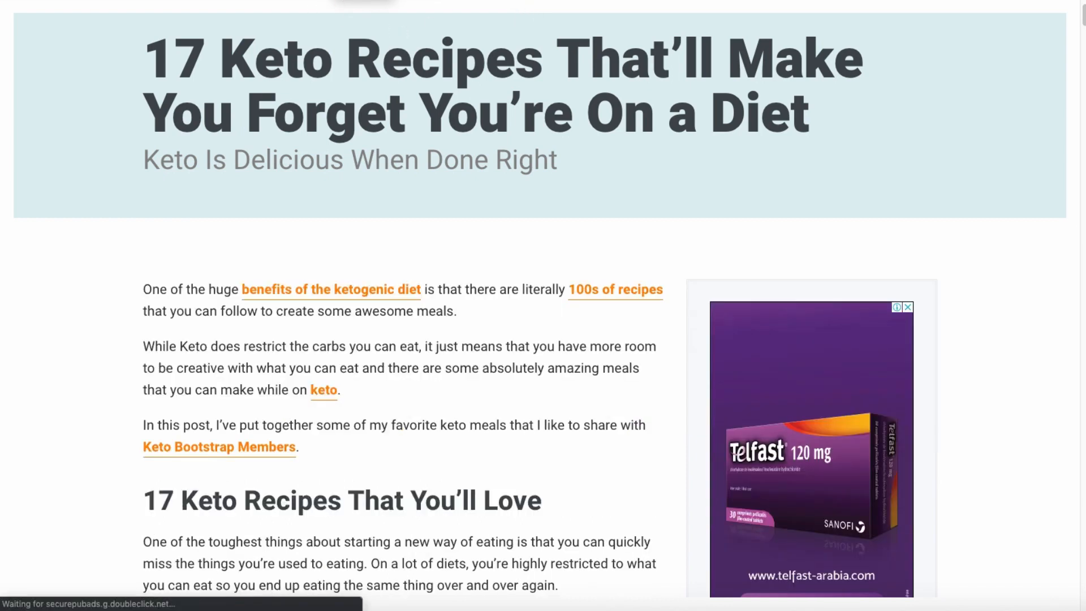
Copy the keto recipes article's web address and submit it as the source URL in VidProfixPro's Video Creator.
right_click(477, 1)
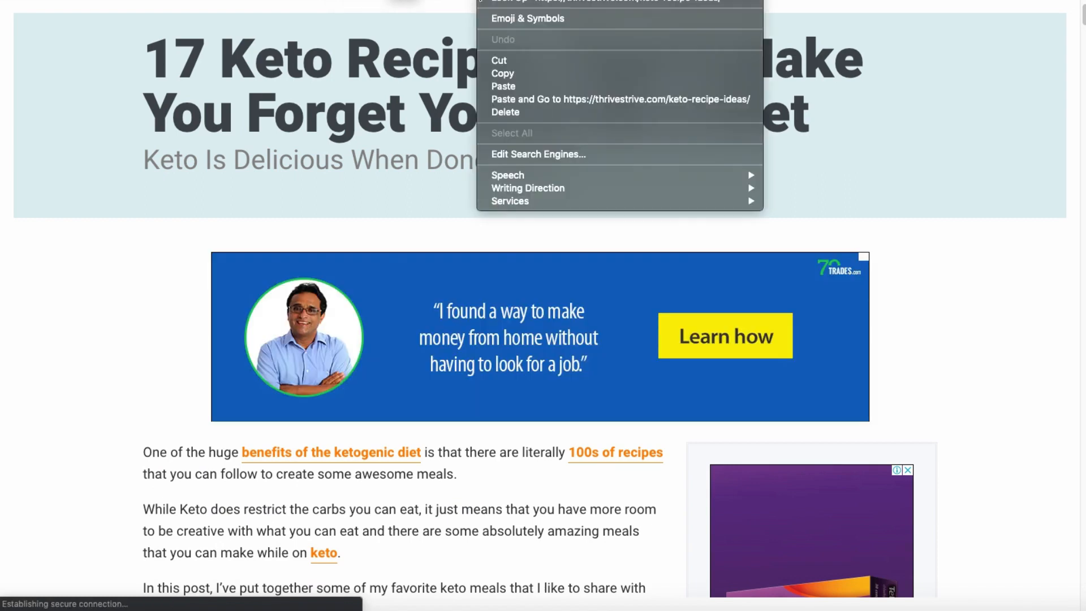
click(518, 73)
mouse_move(634, 3)
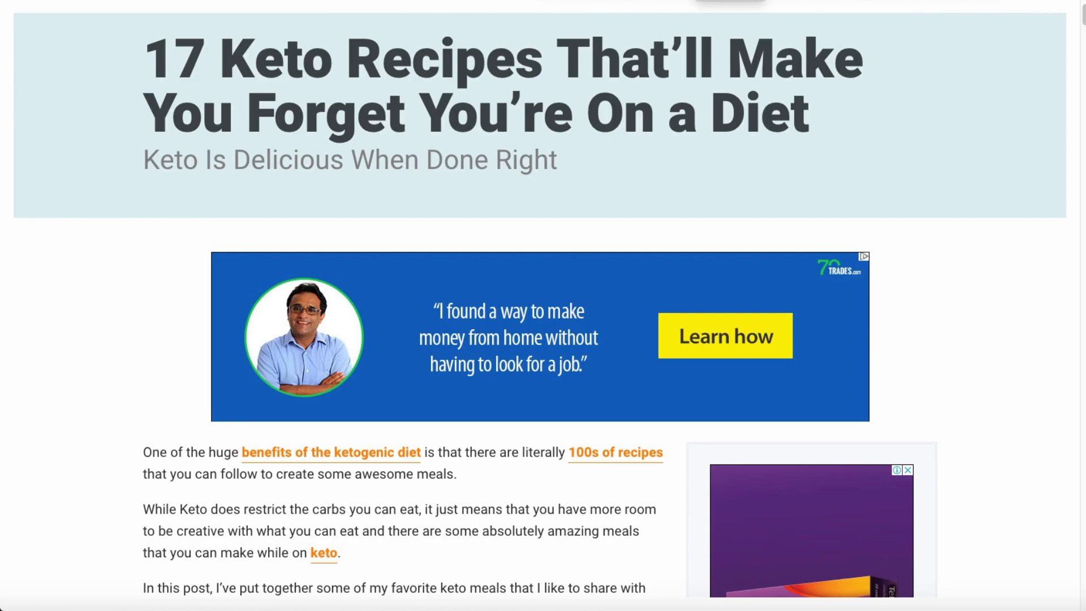
key(ctrl+Tab)
click(254, 121)
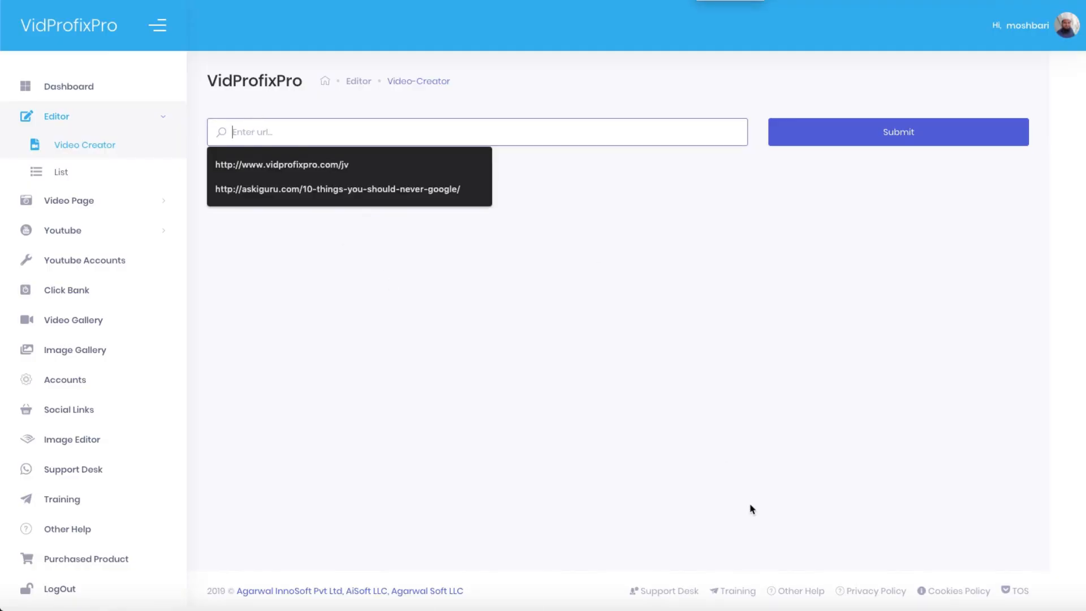
key(ctrl+v)
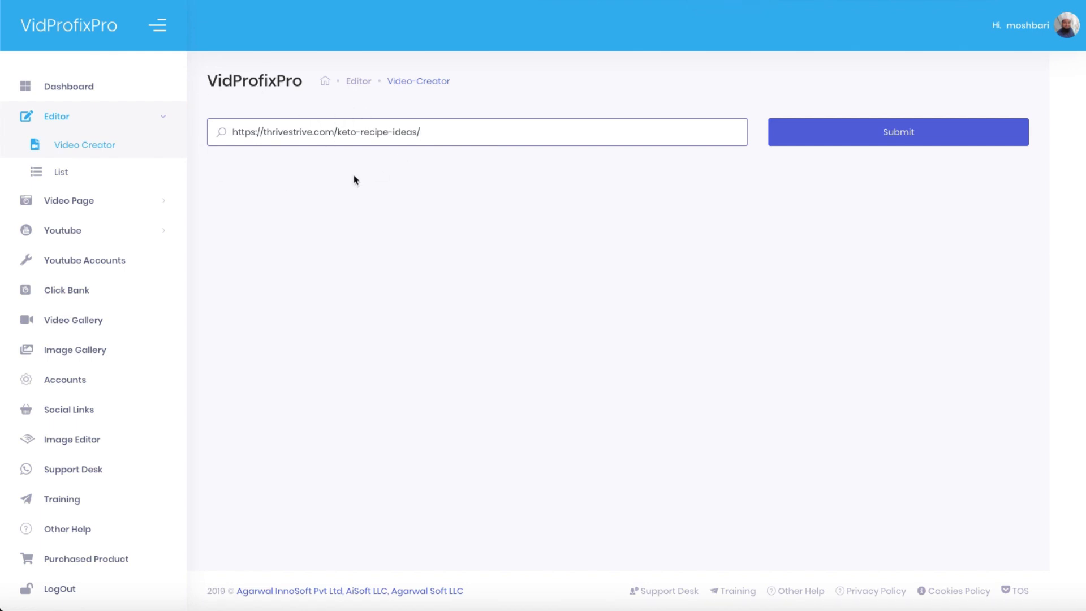
click(890, 138)
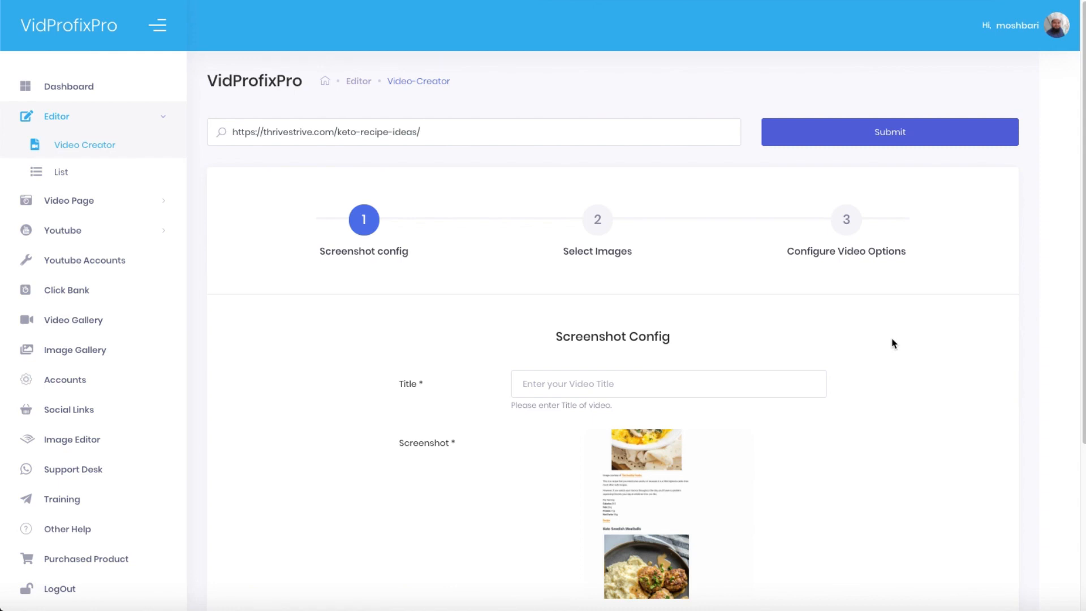
Enter "keto diet recipes 1" as the video title in the screenshot configuration.
scroll(892, 328, down, 1)
scroll(893, 329, down, 1)
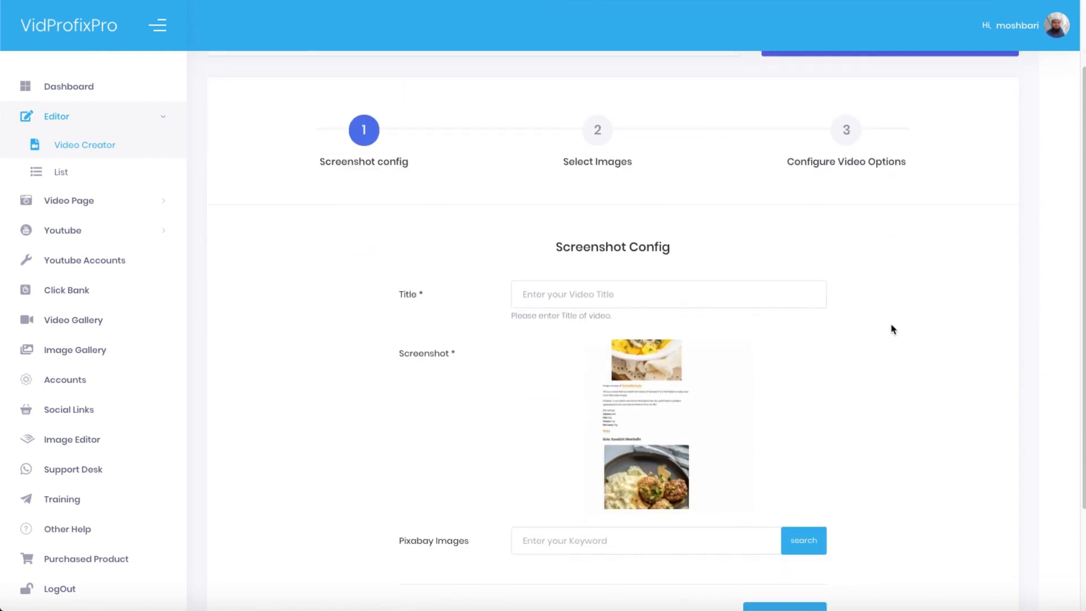
click(558, 293)
text(key)
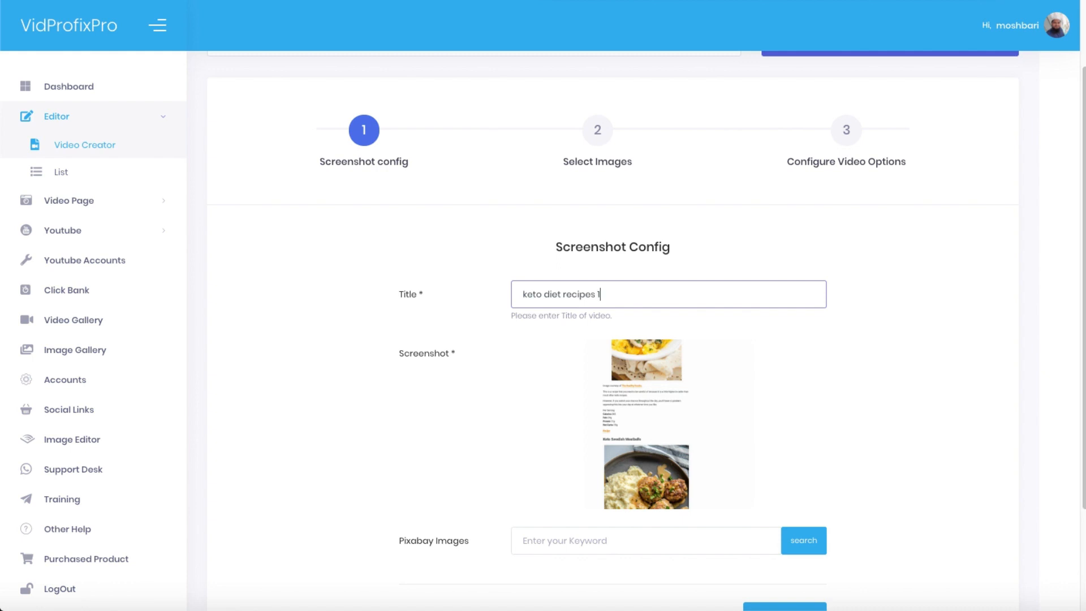
scroll(704, 424, down, 1)
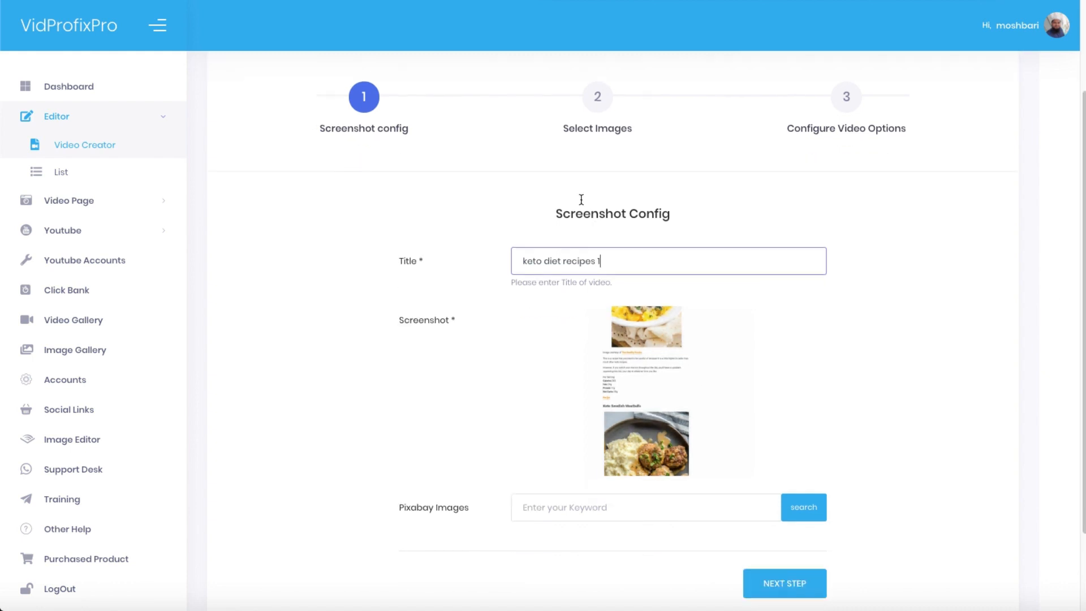
Open the captured website screenshot at full size, look through the whole page image, and close it.
click(626, 381)
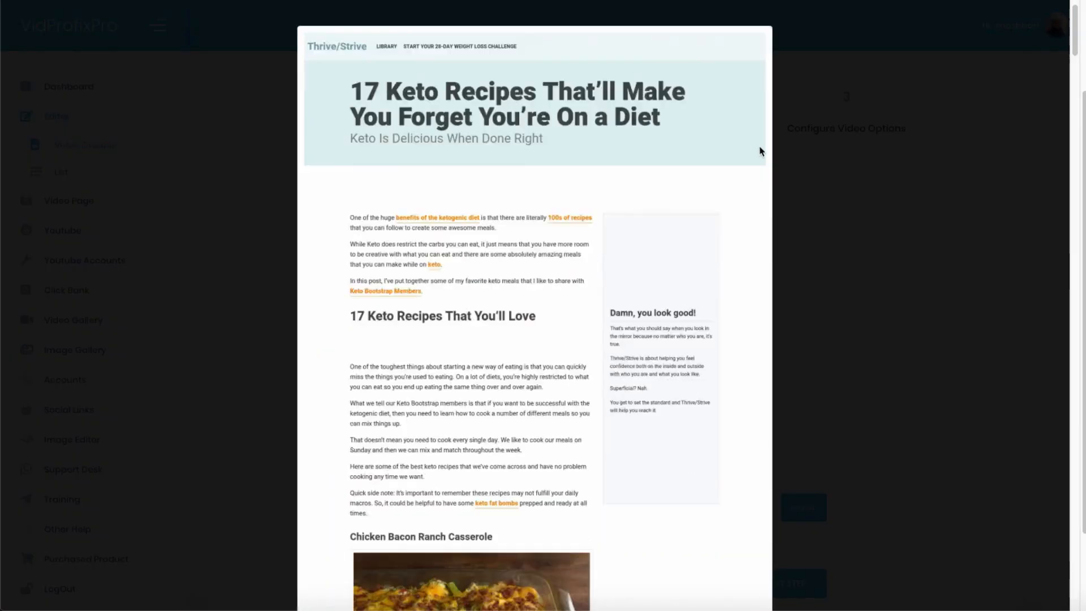
scroll(758, 150, down, 10)
scroll(762, 151, down, 15)
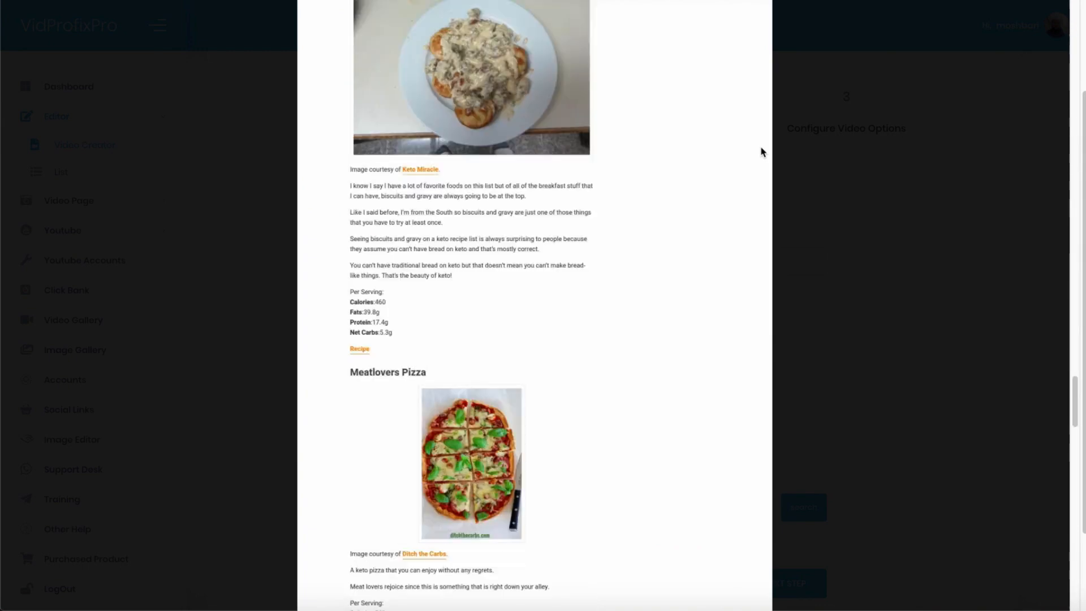
scroll(762, 152, down, 15)
scroll(764, 154, up, 20)
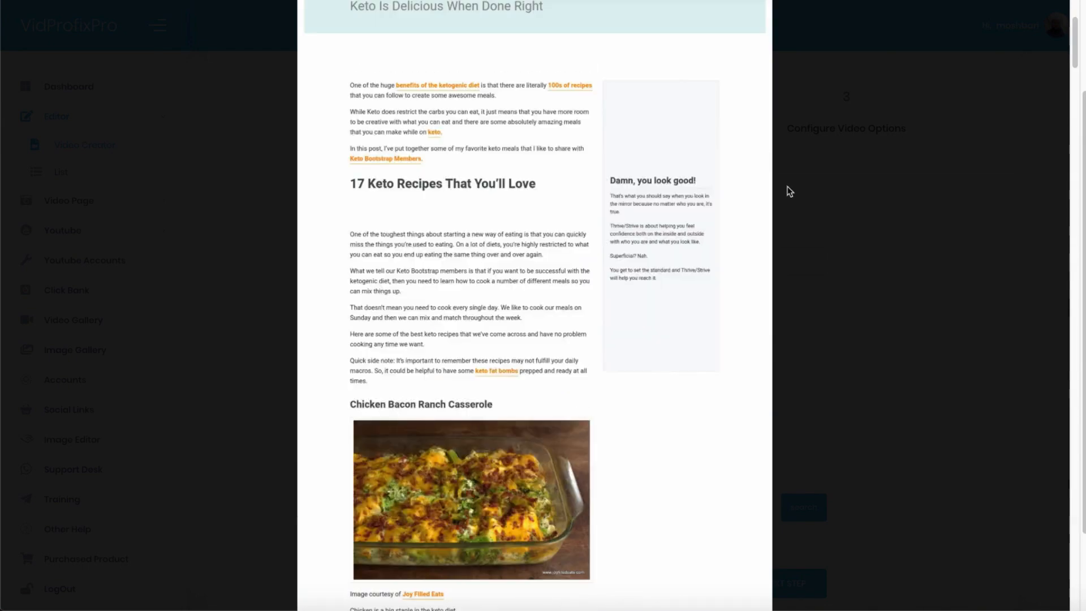
click(1038, 22)
Leave the Pixabay keyword empty and continue to the Select Images stage.
scroll(792, 266, down, 2)
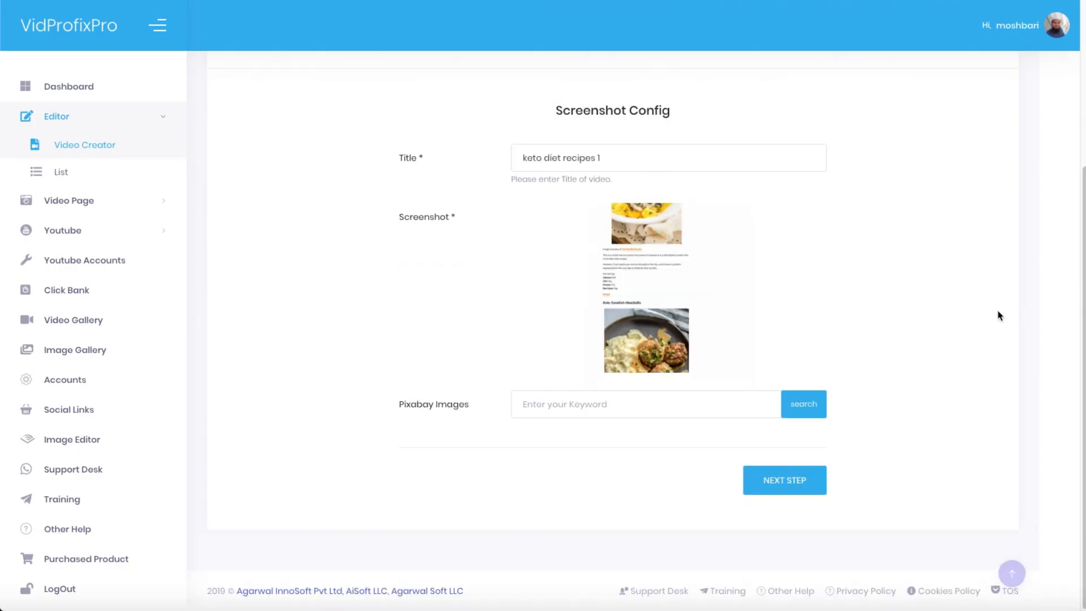
scroll(1067, 249, up, 2)
scroll(888, 446, down, 2)
click(787, 489)
Look through the images extracted from the article and the set of website screenshots available for the video.
scroll(895, 420, up, 3)
scroll(896, 420, down, 7)
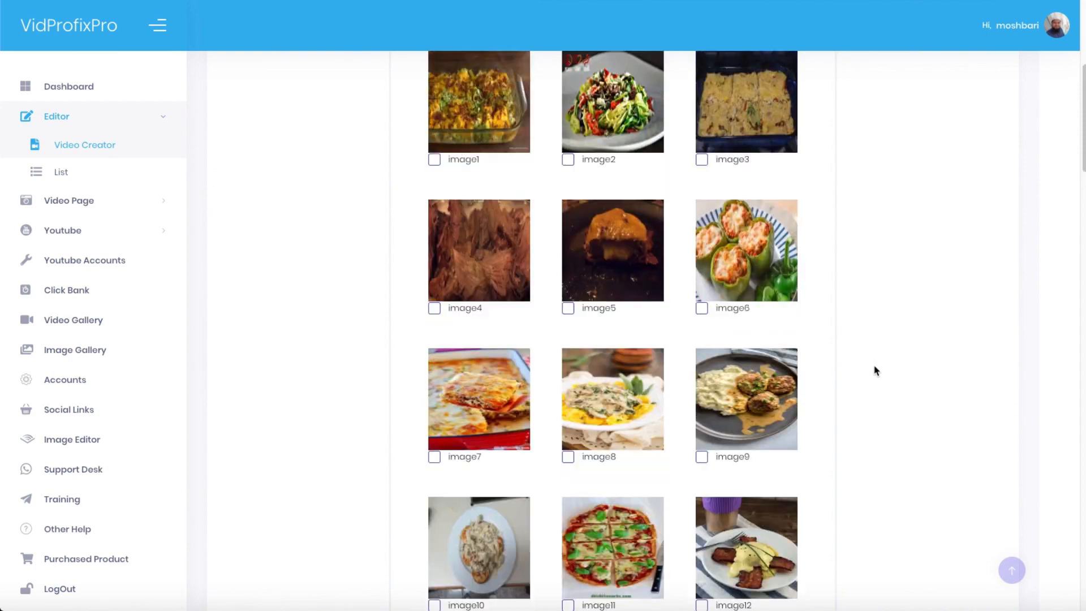
scroll(447, 278, up, 3)
scroll(719, 260, down, 5)
scroll(726, 259, down, 7)
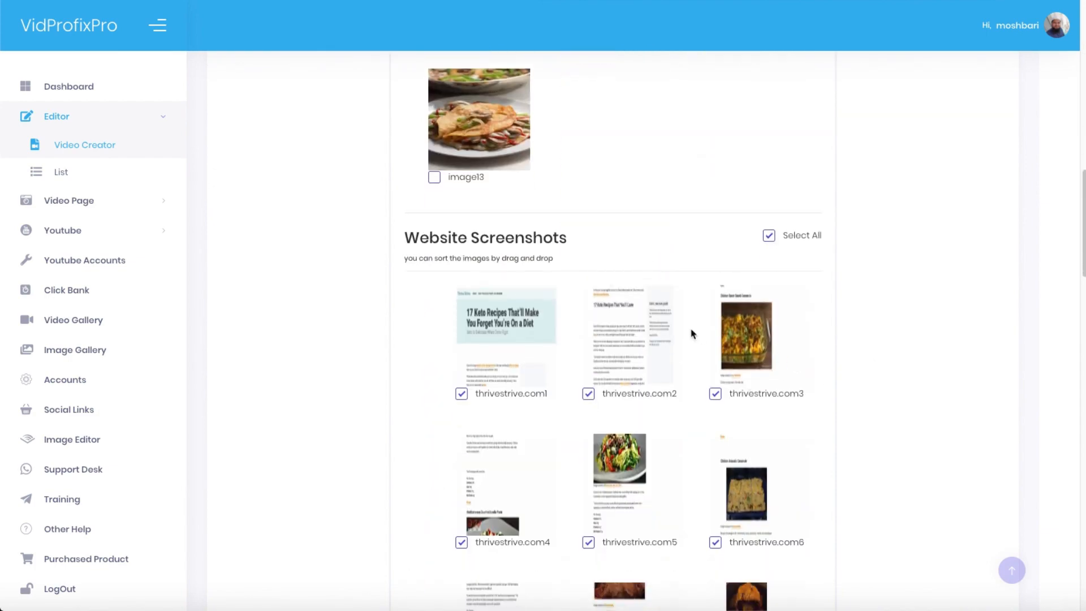
scroll(692, 334, down, 4)
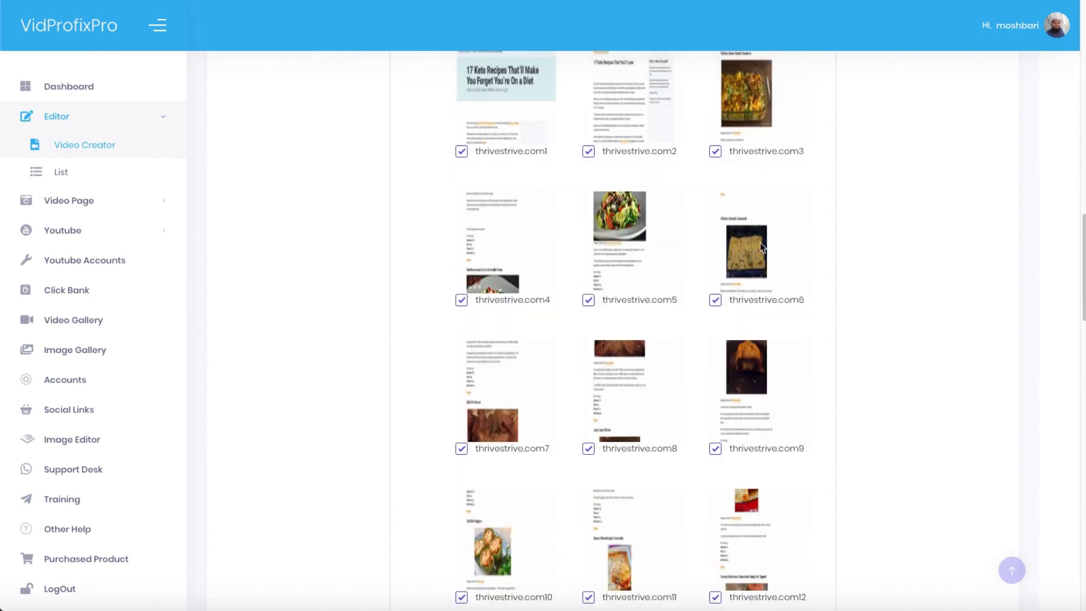
scroll(706, 238, down, 5)
scroll(708, 243, down, 5)
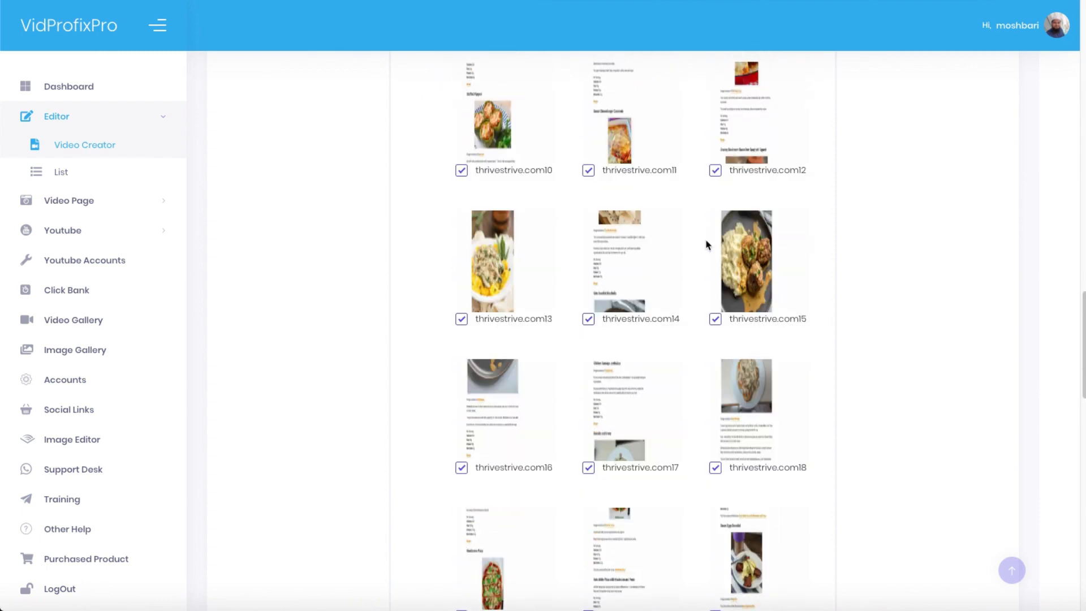
scroll(684, 266, down, 3)
scroll(674, 289, down, 10)
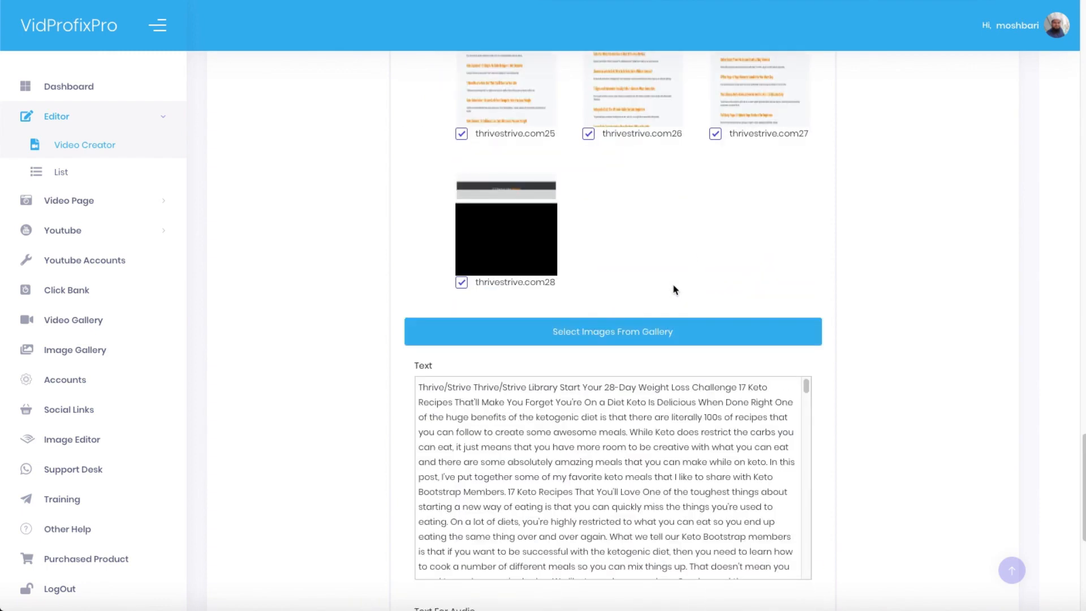
Exclude the website screenshots thrivestrive.com23, 24, 25, 26 and 28 from the video.
scroll(673, 287, up, 4)
click(462, 283)
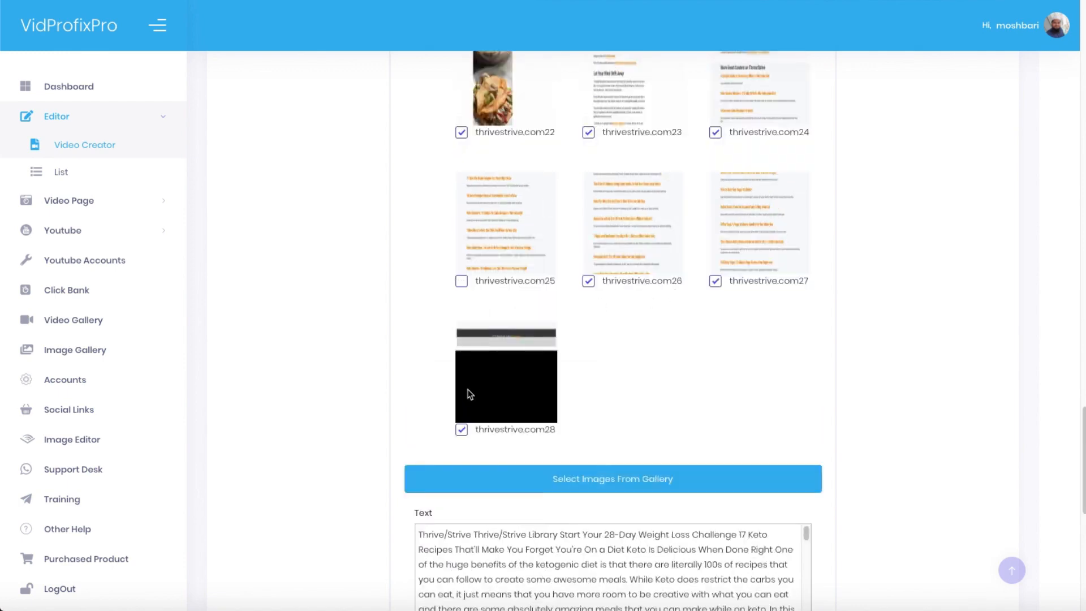
click(462, 431)
click(589, 282)
click(715, 134)
click(587, 134)
Exclude the first website screenshot, thrivestrive.com1, from the video.
scroll(610, 184, up, 8)
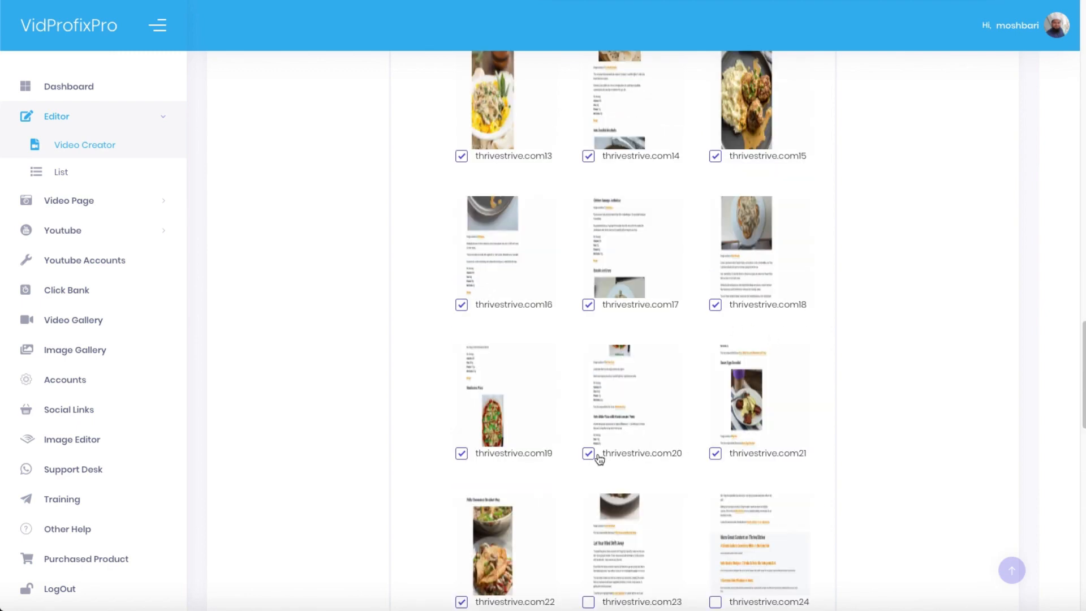
scroll(697, 438, up, 7)
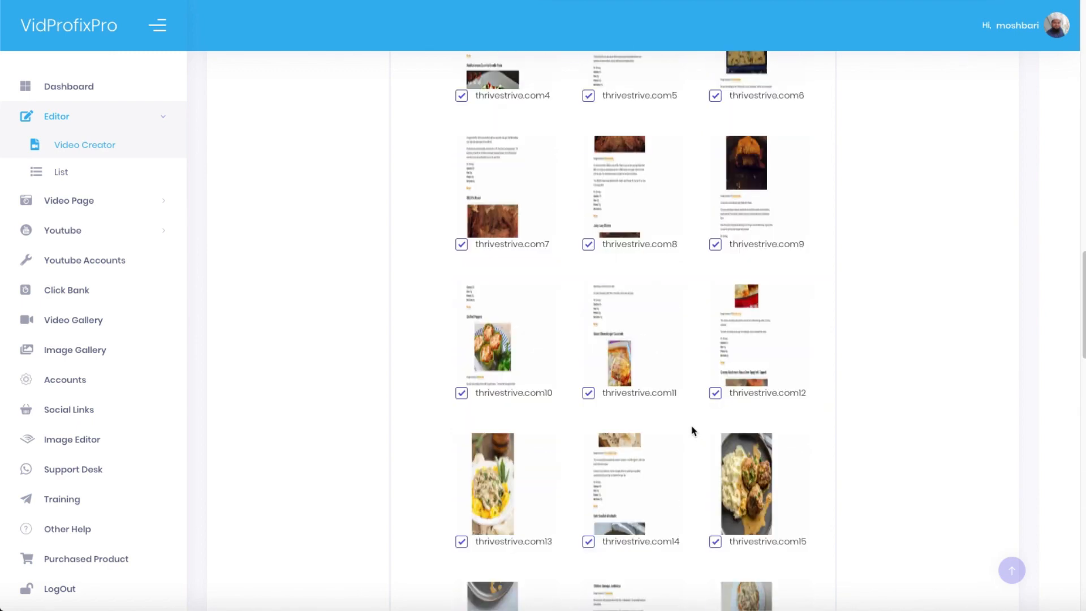
scroll(694, 431, up, 10)
click(461, 485)
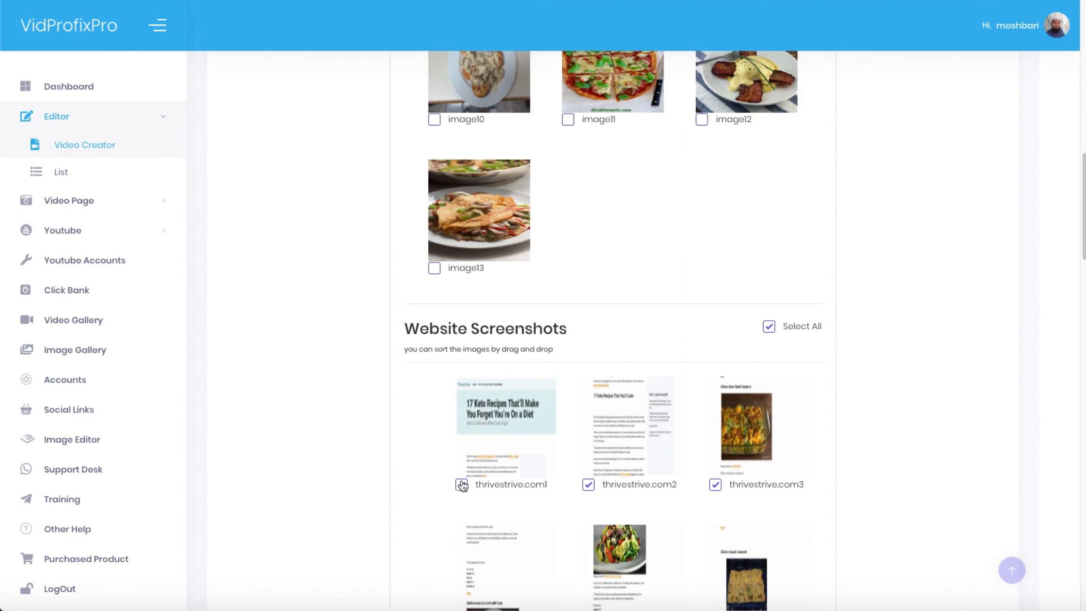
click(460, 485)
Review the extracted images, the selected website screenshots, and the page text and audio text sections.
scroll(920, 443, down, 4)
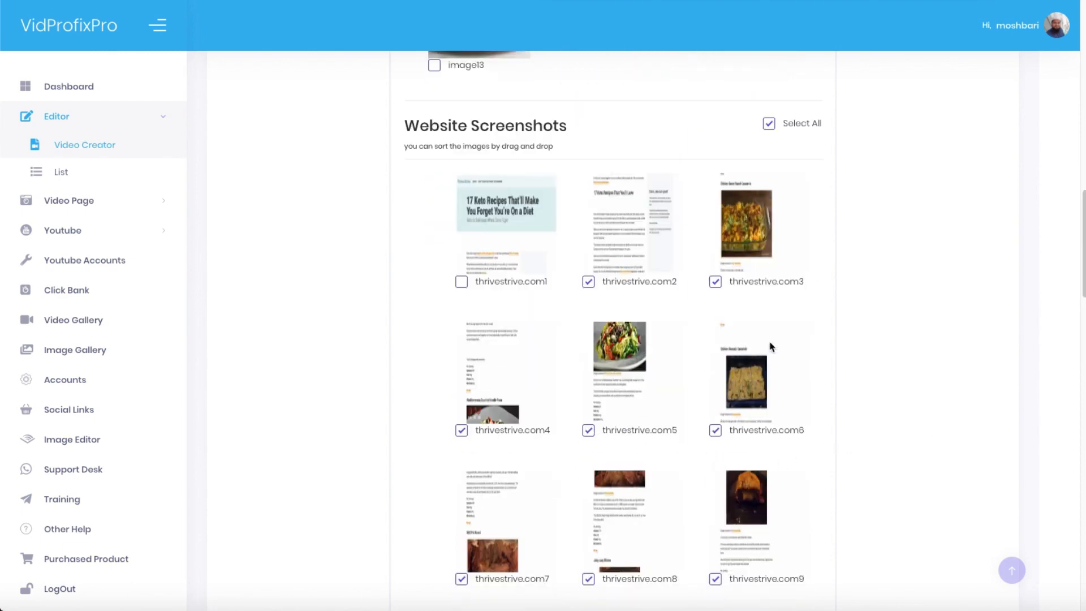
scroll(792, 337, down, 3)
scroll(809, 329, up, 7)
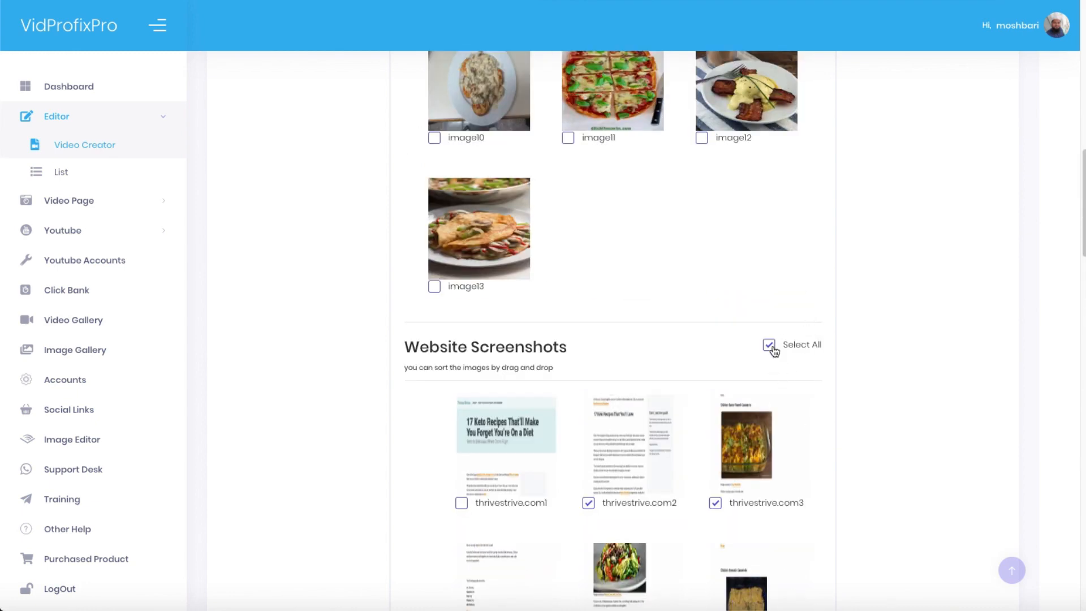
scroll(775, 350, up, 10)
scroll(851, 328, down, 3)
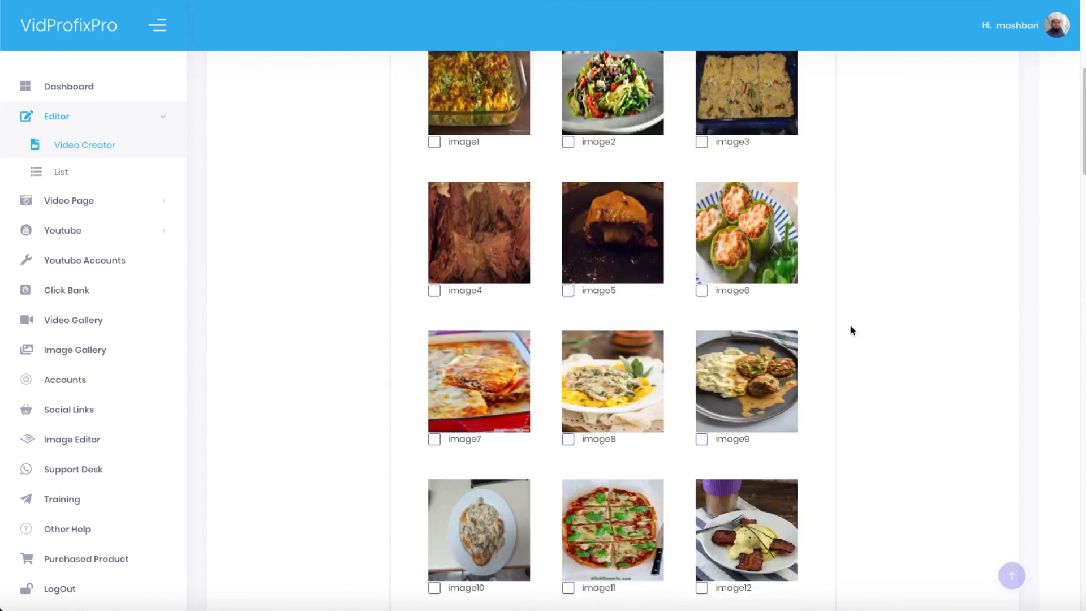
scroll(852, 331, up, 3)
scroll(553, 381, down, 14)
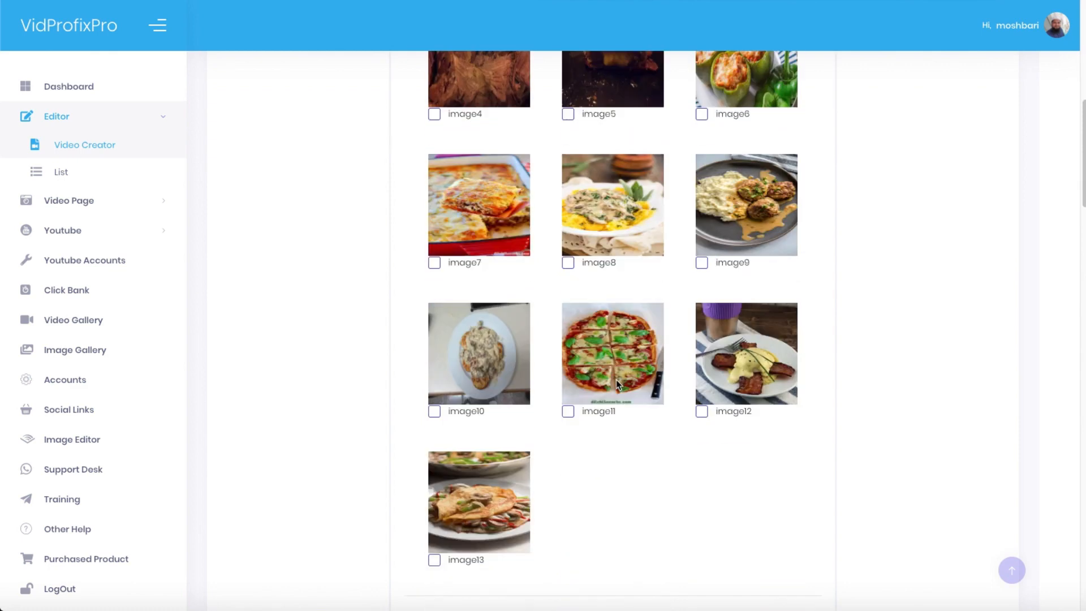
scroll(640, 371, down, 10)
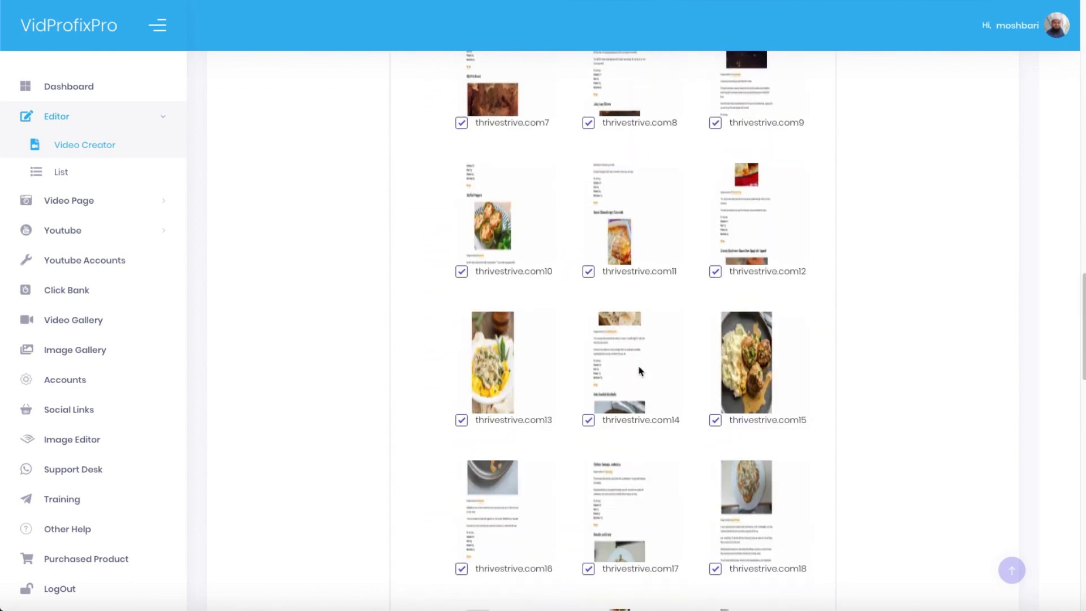
scroll(640, 371, down, 16)
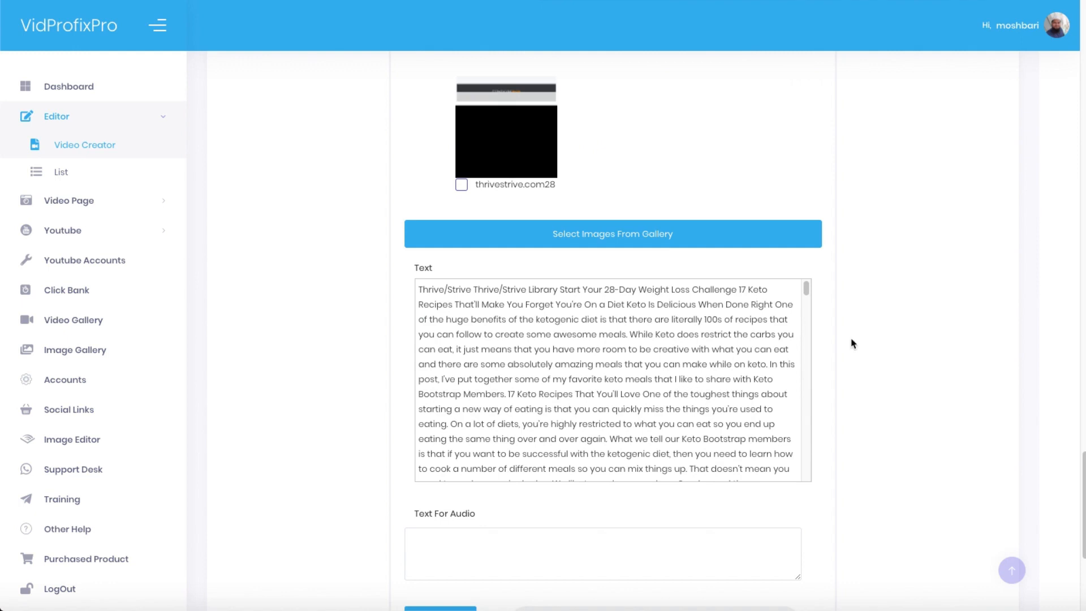
scroll(853, 343, down, 2)
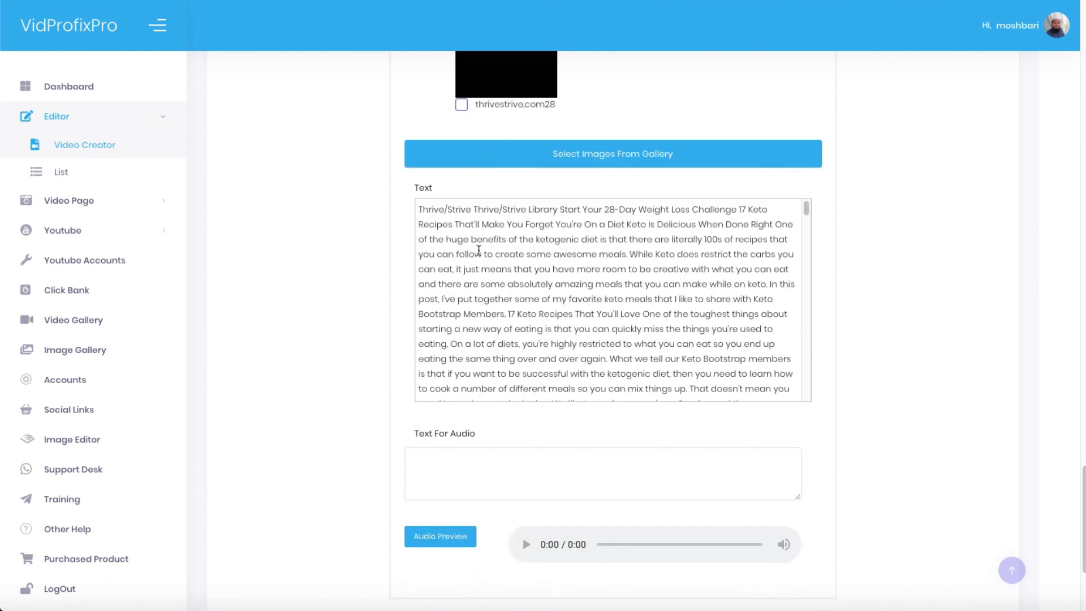
Copy the article's opening, from "One of the huge benefits" through "over and over again", into the text for audio.
drag(419, 207, 696, 372)
click(656, 311)
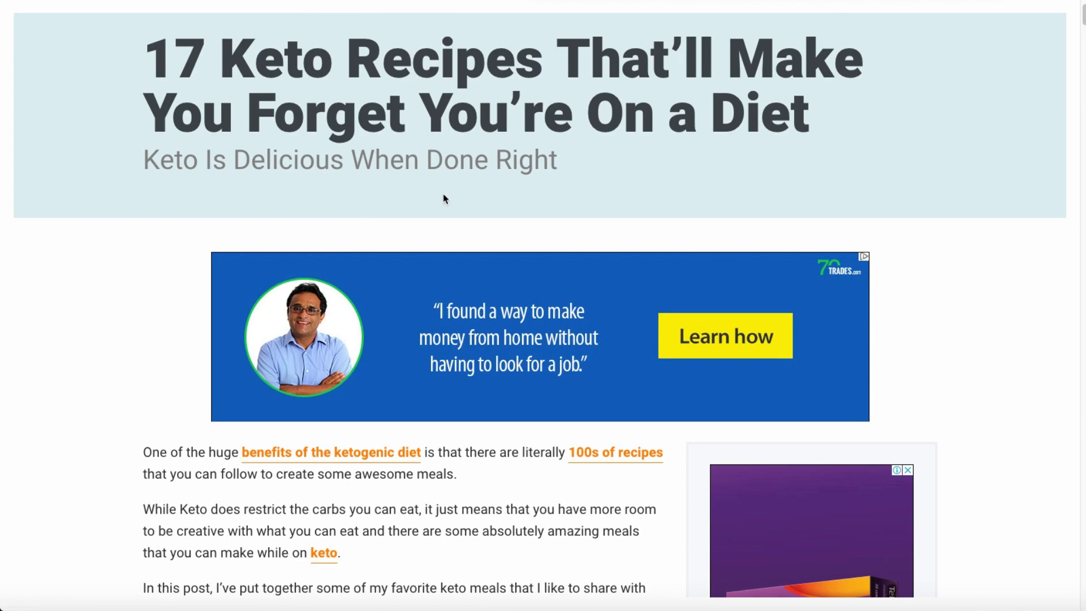
scroll(338, 235, down, 4)
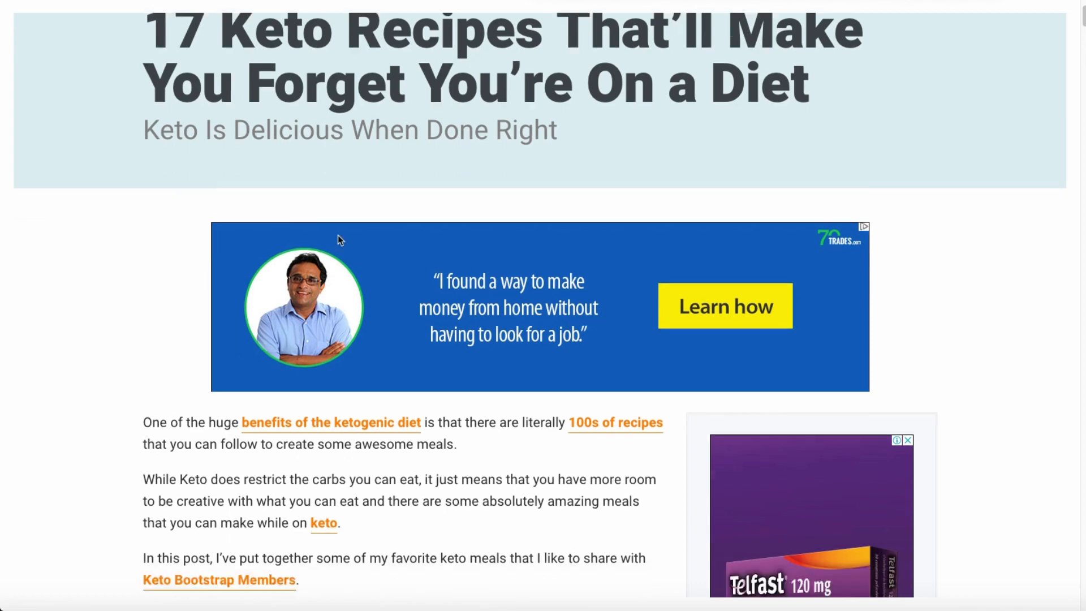
drag(146, 156, 565, 452)
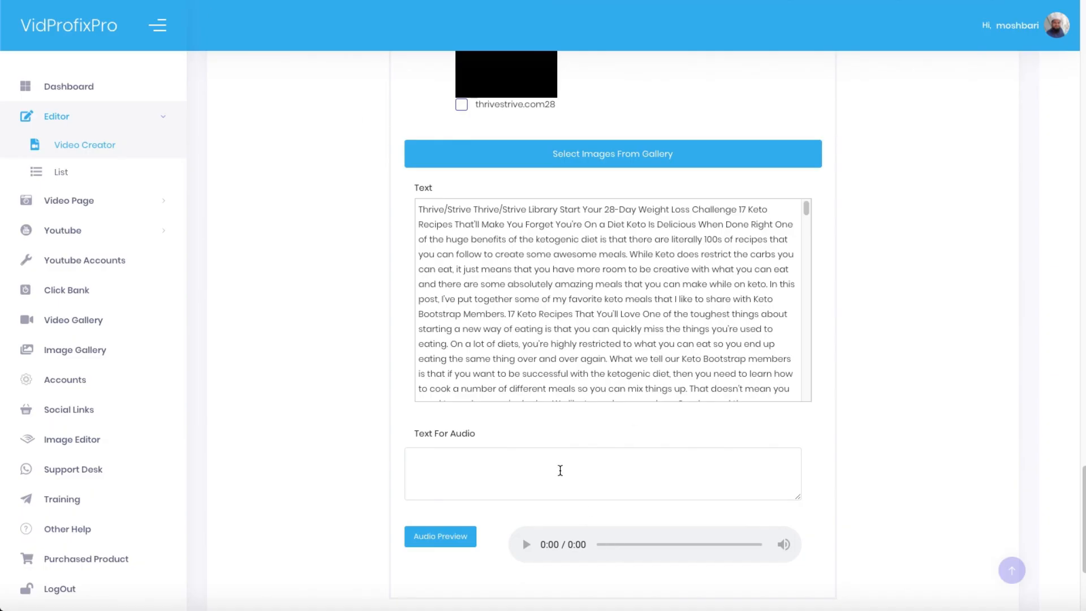
click(549, 463)
key(ctrl+v)
Enlarge the audio text box and add a period after the line "17 Keto Recipes That You'll Love".
scroll(788, 453, down, 1)
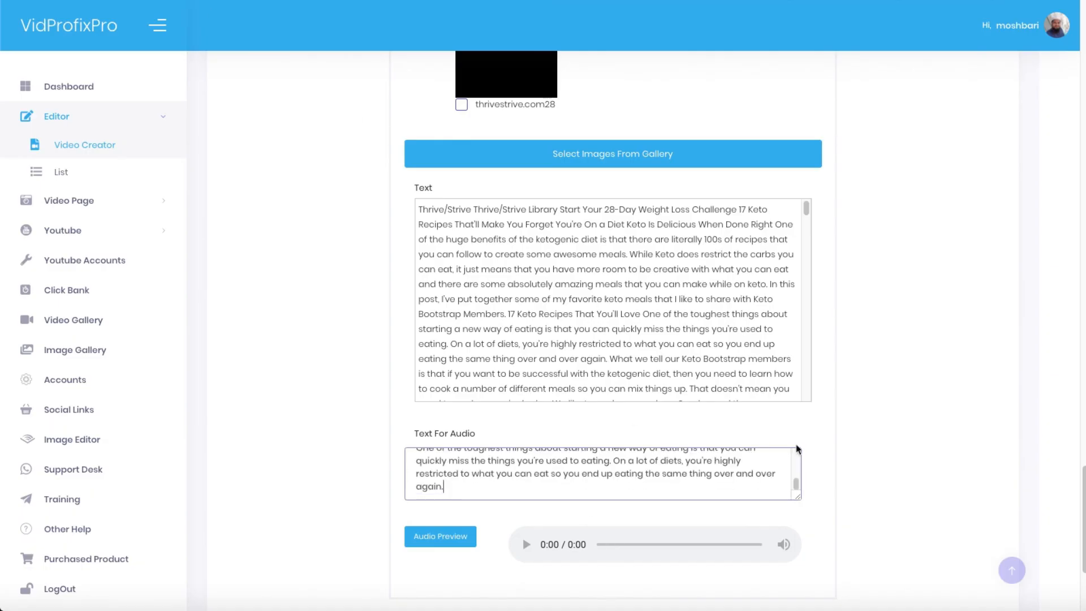
drag(797, 498, 798, 610)
scroll(933, 473, down, 3)
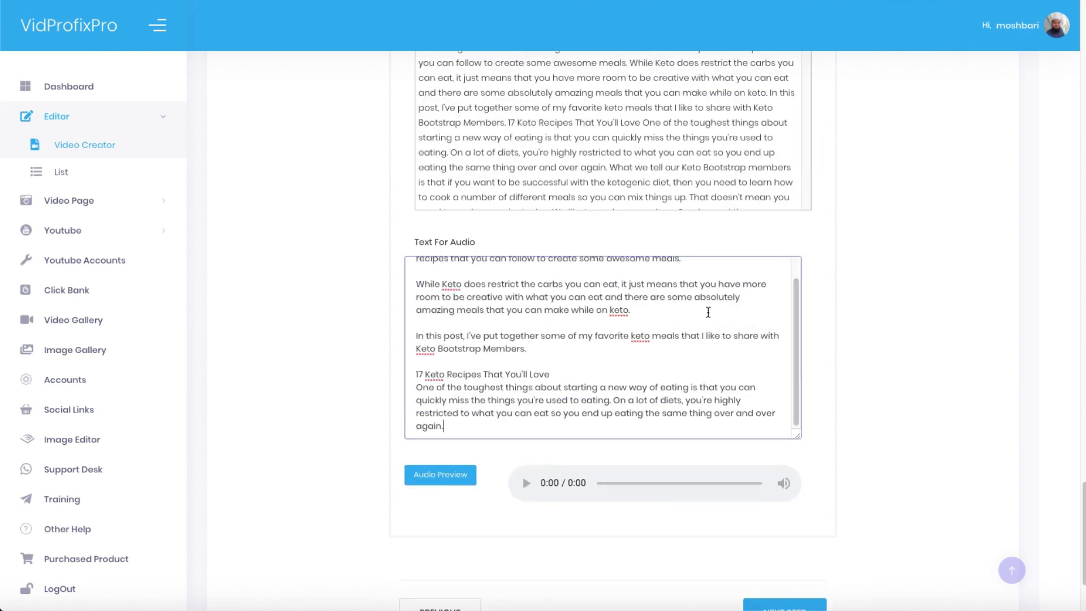
scroll(708, 315, up, 1)
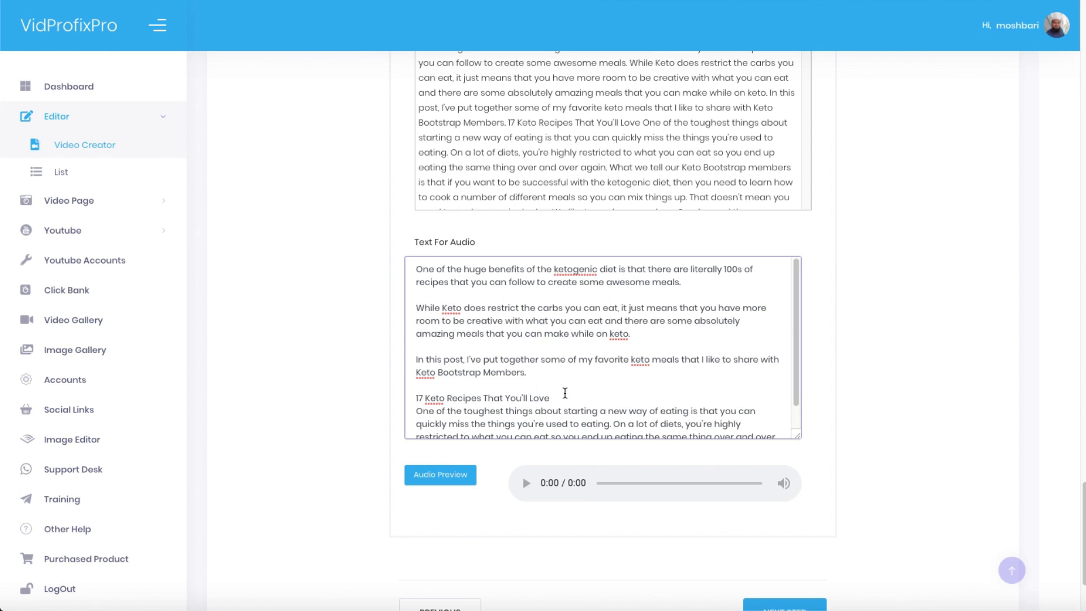
scroll(620, 372, down, 1)
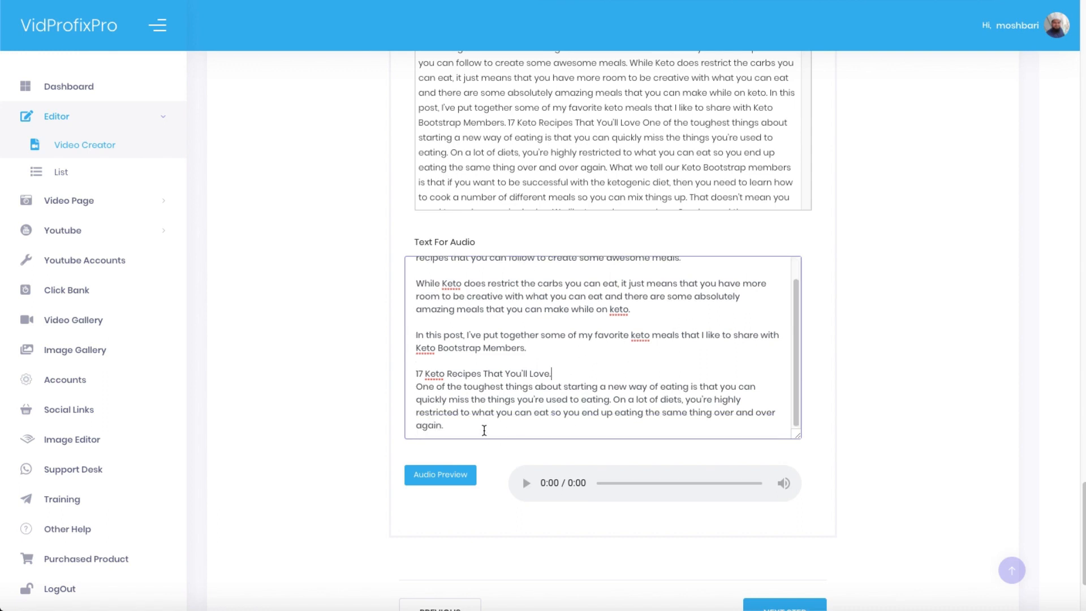
Append the article's next paragraphs, from "What we tell our Keto Bootstrap members" through the quick side note, to the audio text after a blank line.
key(Return)
key(Return)
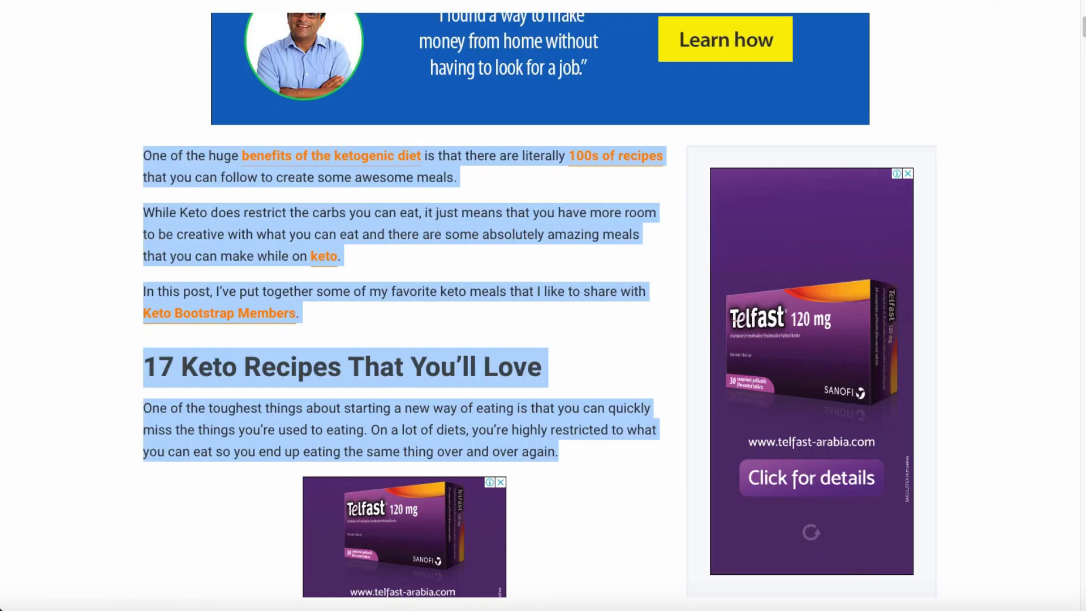
scroll(554, 248, down, 10)
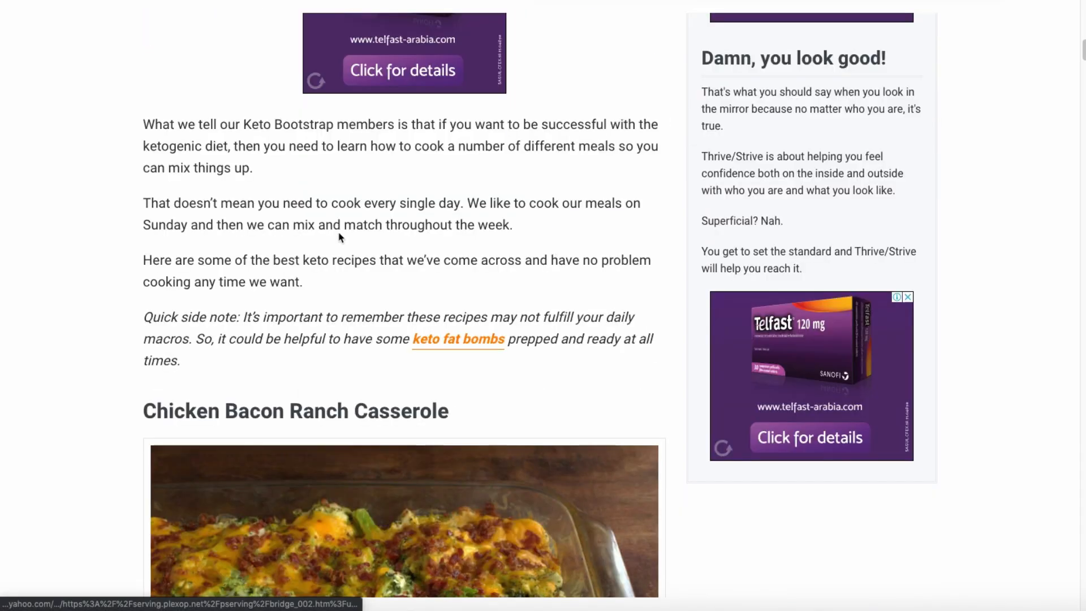
drag(139, 123, 236, 368)
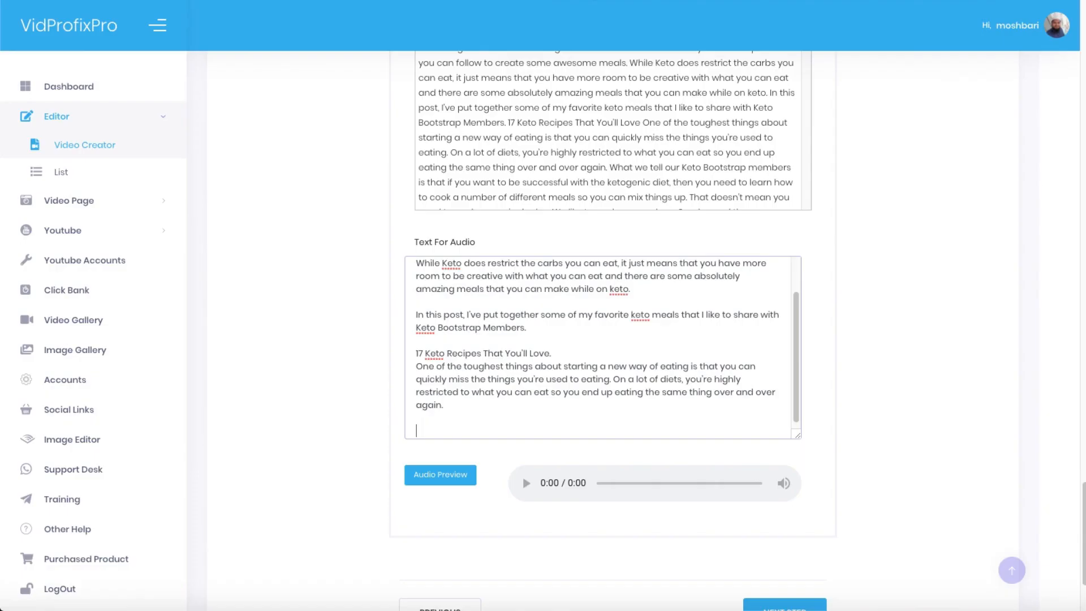
text(What we tell our Keto Bootstrap members is that if you want to be successful with the ketogenic diet, then you need to learn how to cook a number of different meals so you can mix things up.  That doesn't mean you need to cook every single day. We like to cook our meals on Sunday and then we can mix and match throughout the week.  Here are some of the best keto recipes that we've come across and have no problem cooking any time we want.  Quick side note: It's important to remember these recipes may not fulfill your daily macros. So, it could be helpful to have some keto fat bombs prepped and ready at all times.)
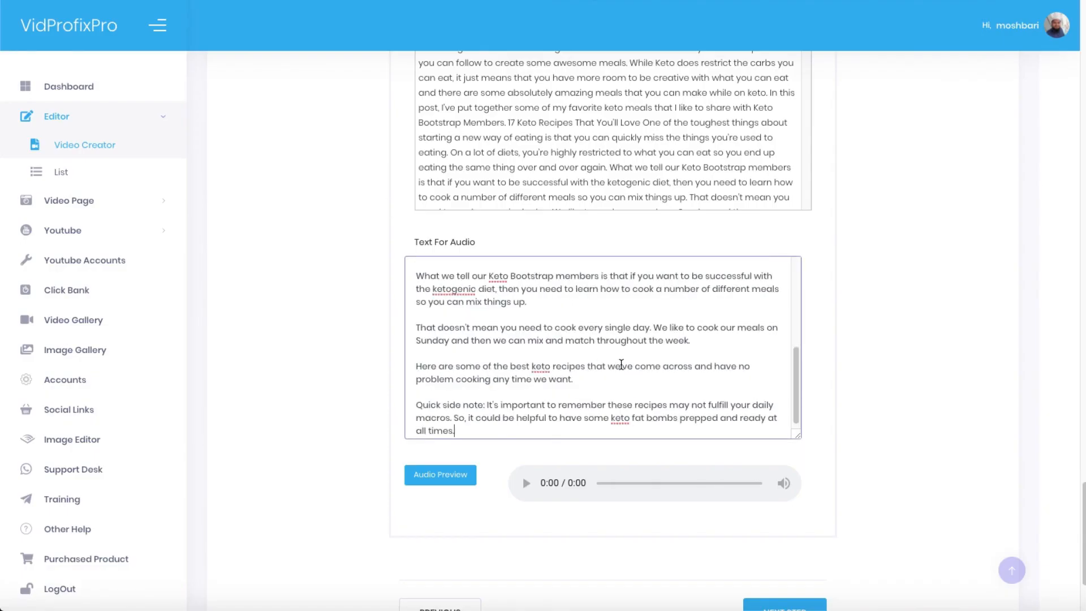
scroll(675, 357, up, 3)
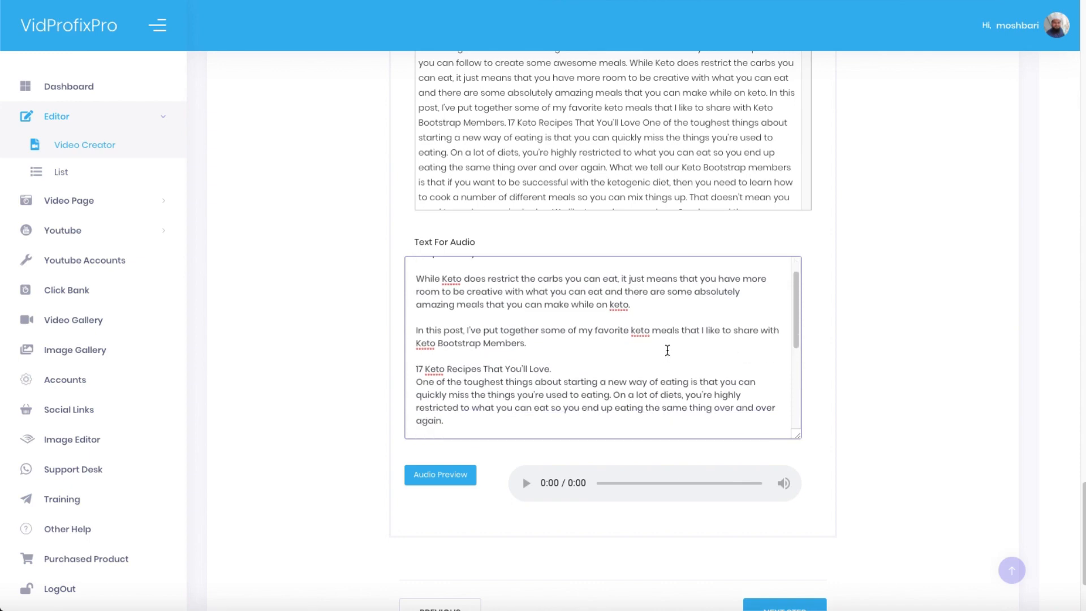
scroll(693, 410, down, 3)
scroll(693, 410, down, 2)
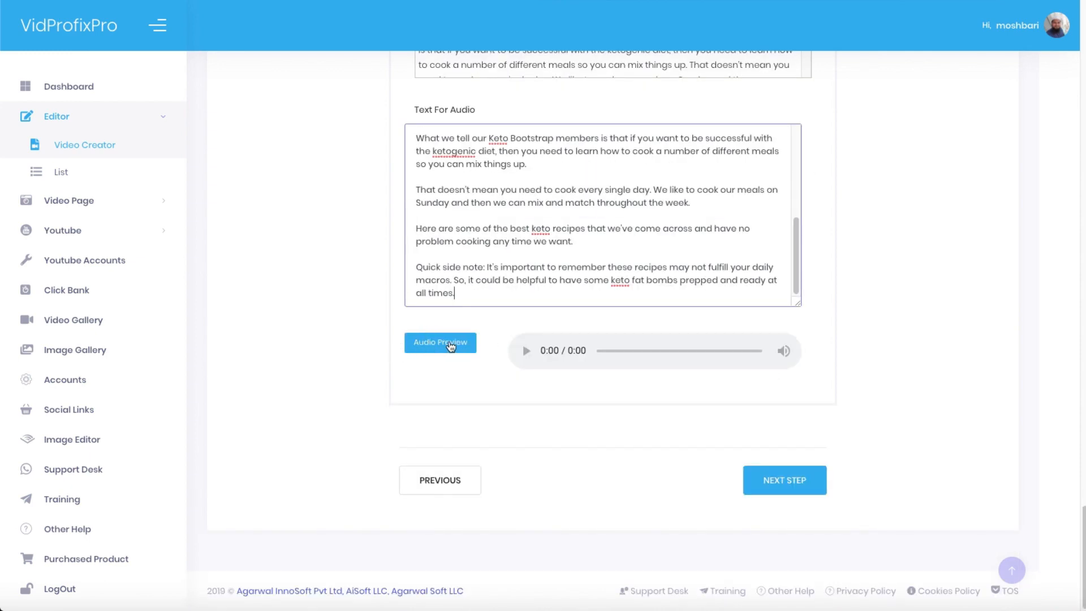
scroll(798, 374, up, 2)
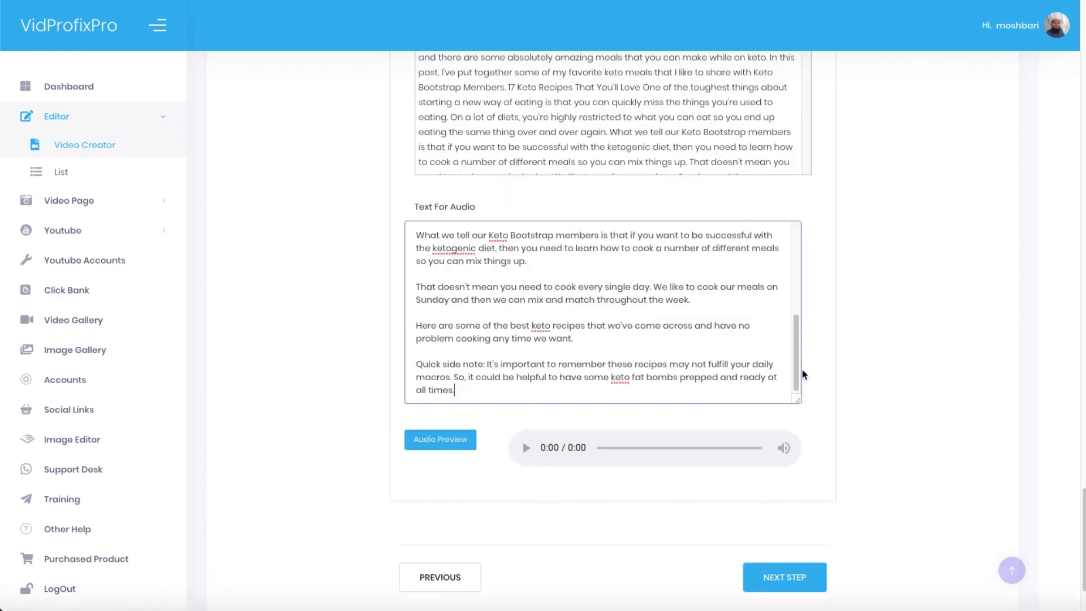
scroll(806, 373, down, 2)
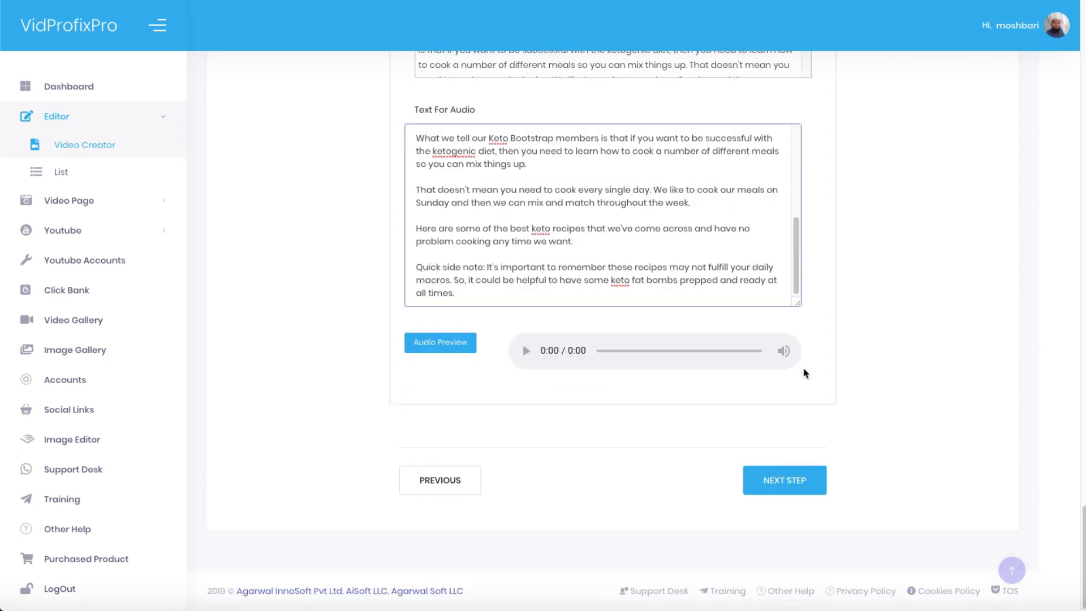
Continue to the video options and submit the video without choosing any intro or outro media.
click(786, 480)
scroll(839, 451, up, 7)
scroll(826, 393, down, 9)
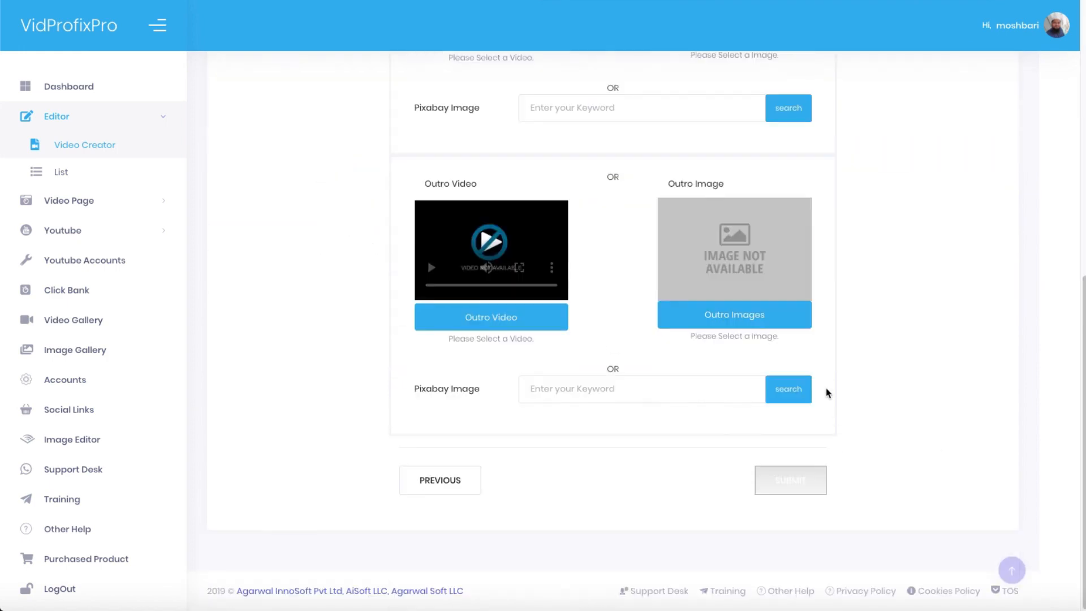
scroll(888, 368, up, 7)
scroll(628, 359, down, 7)
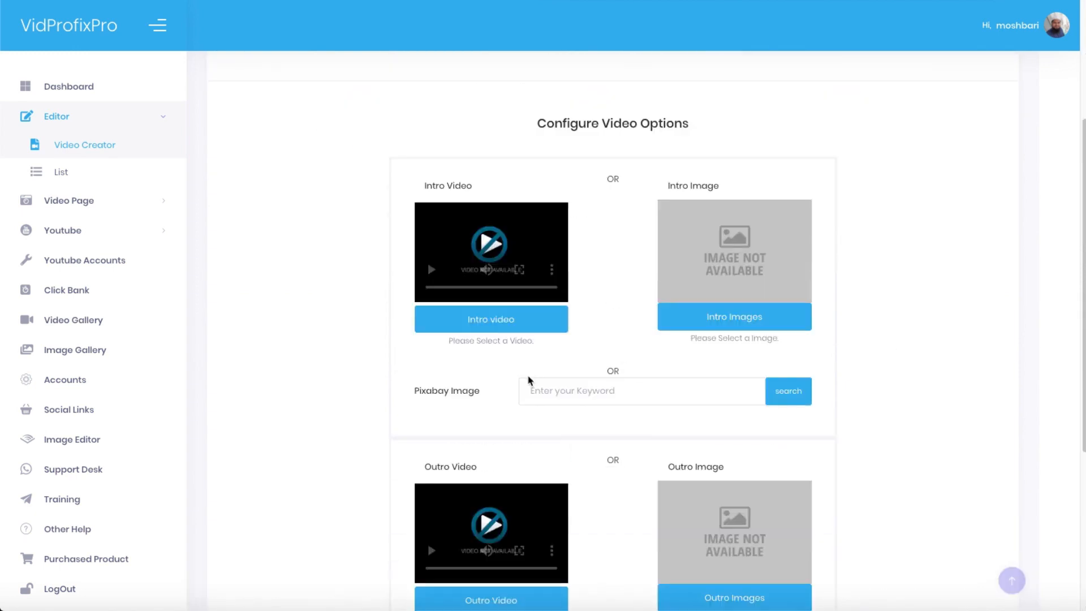
scroll(703, 317, up, 3)
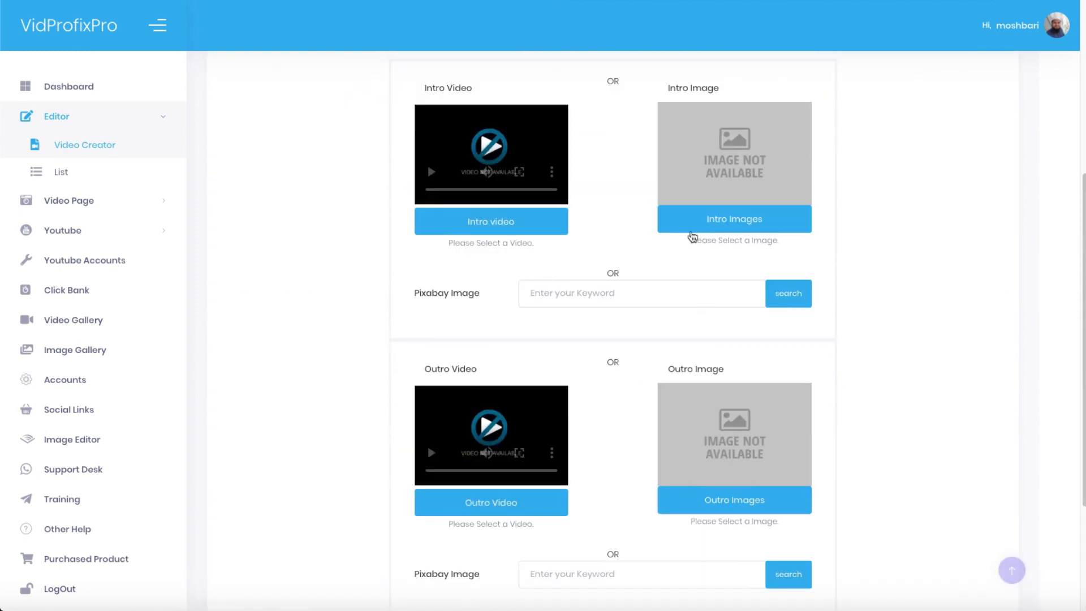
scroll(567, 292, down, 3)
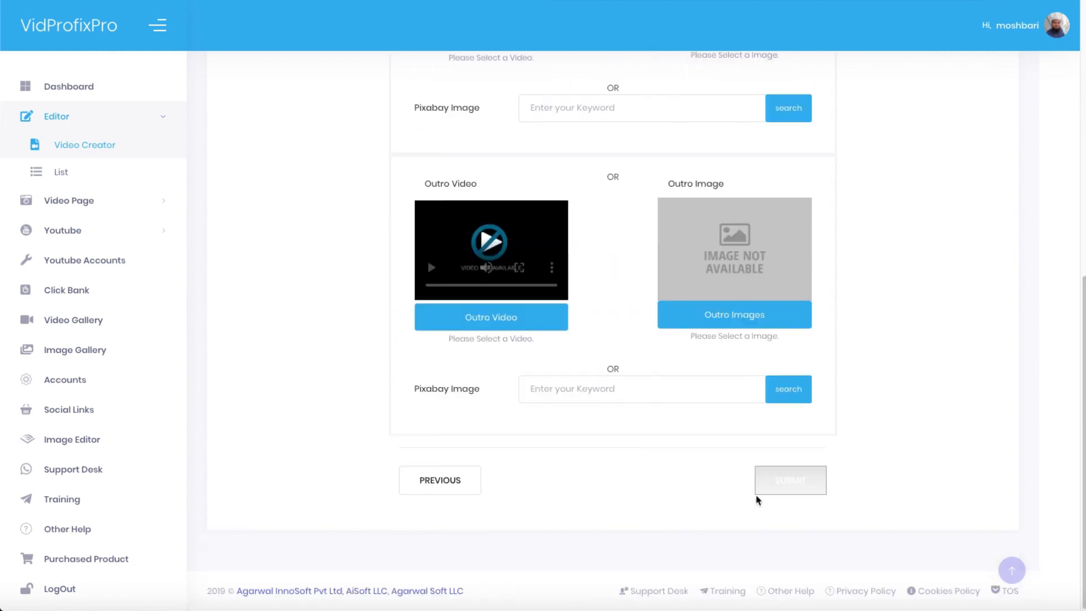
click(786, 481)
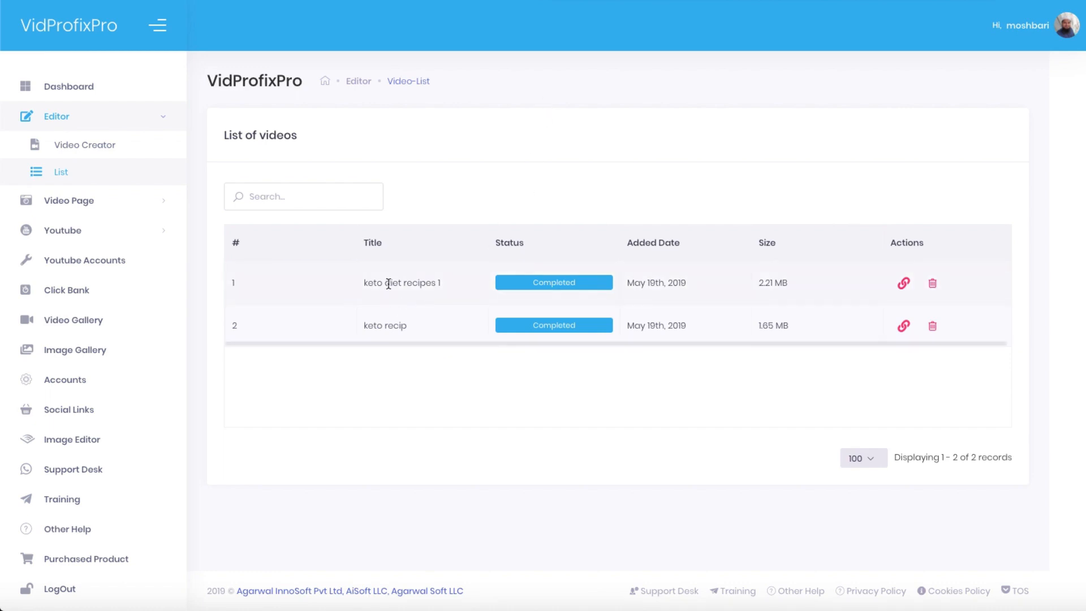
Play the generated video "keto diet recipes 1", pause it, and open the player's additional options.
click(903, 283)
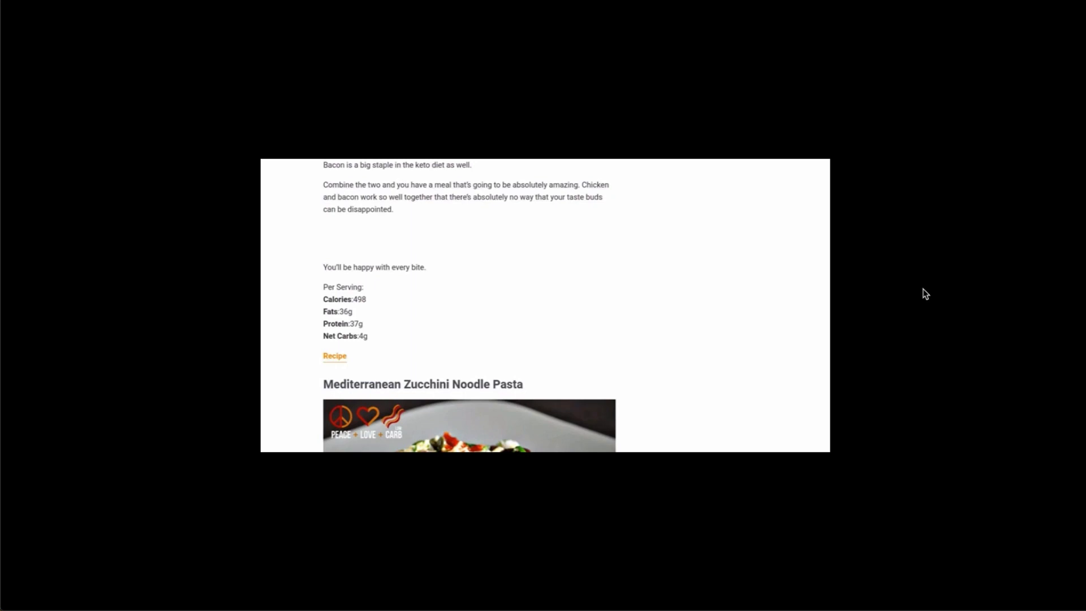
mouse_move(796, 296)
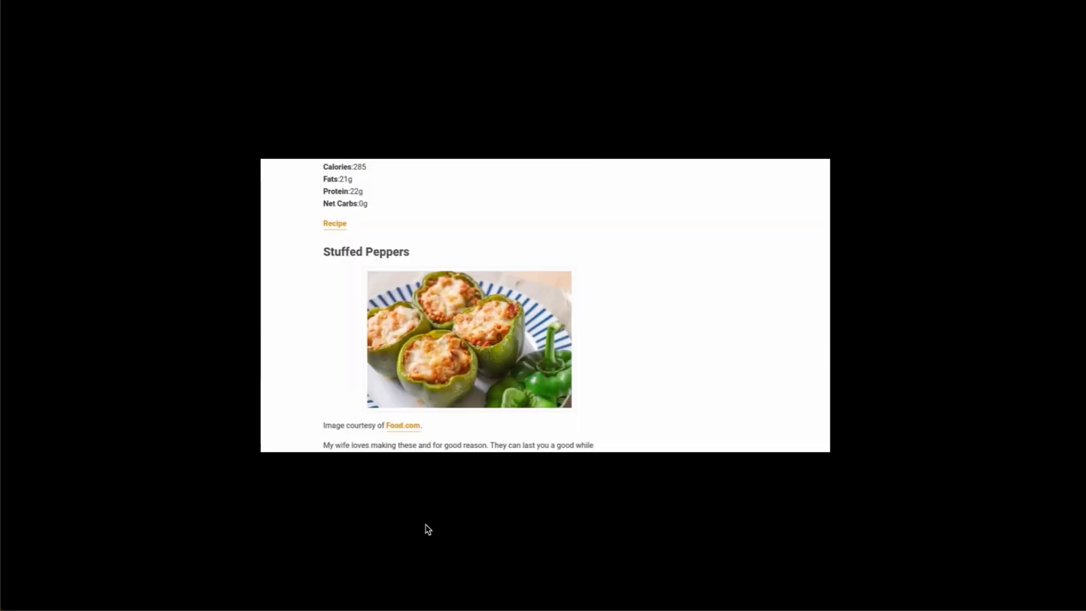
click(293, 414)
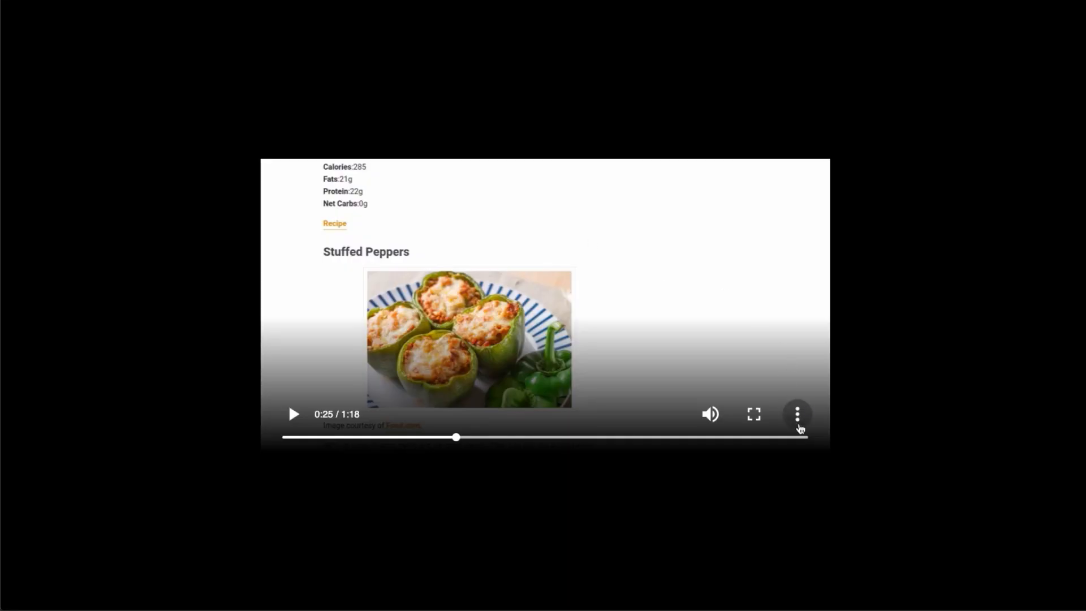
click(797, 415)
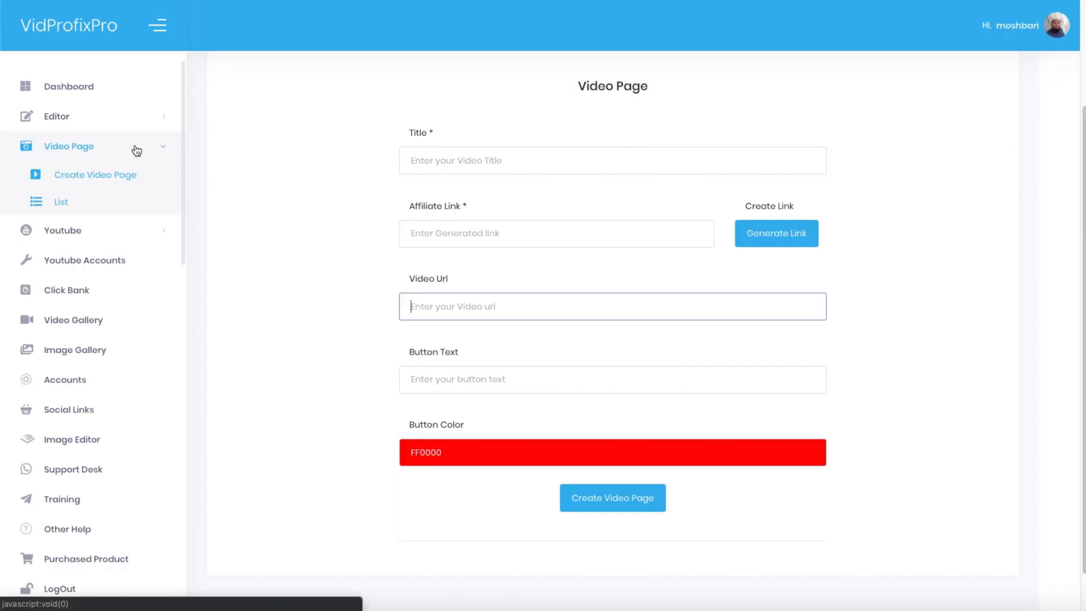
Examine the title, affiliate link, video URL, button text and button color fields of the video page creation form.
click(447, 159)
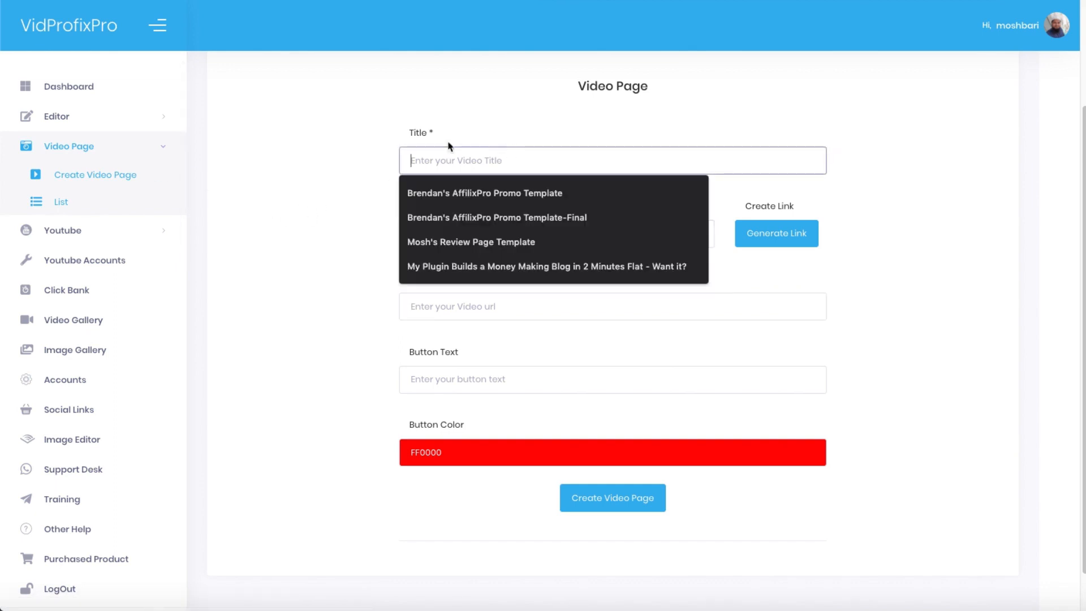
click(366, 142)
click(431, 162)
click(317, 215)
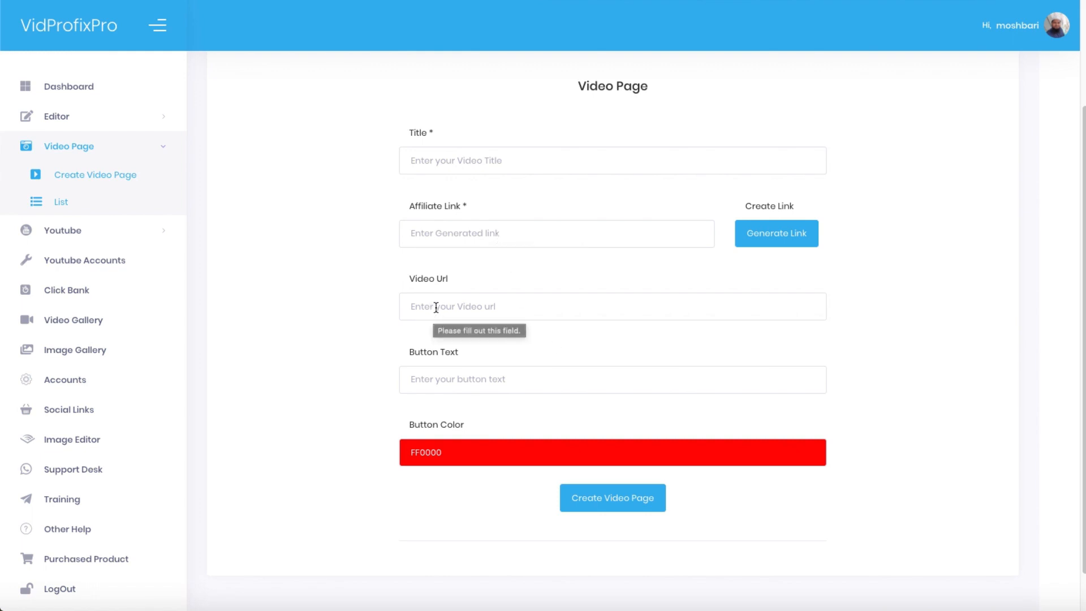
click(481, 296)
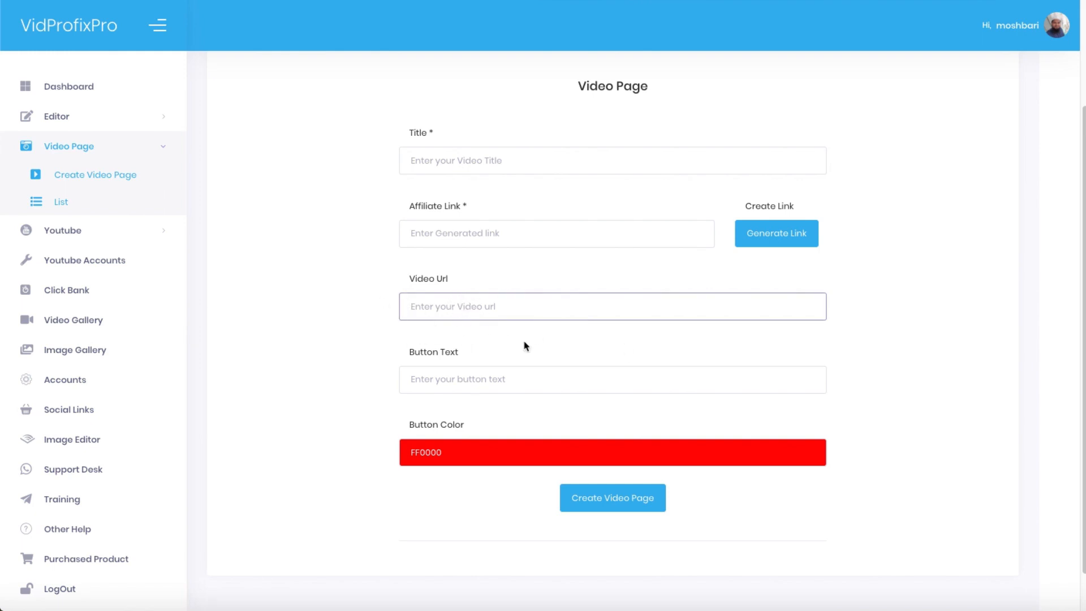
scroll(431, 303, down, 1)
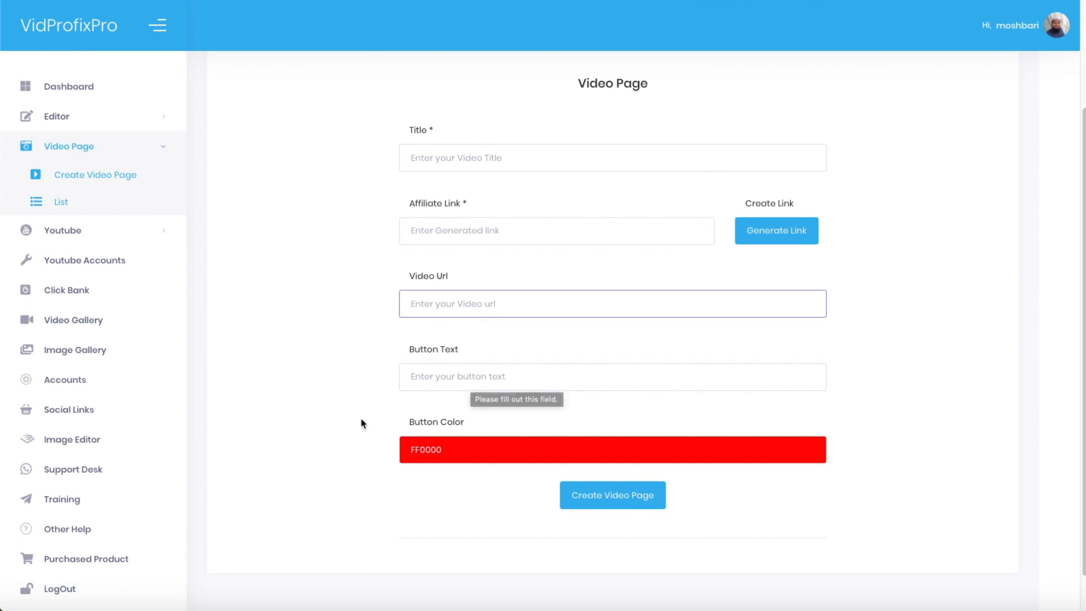
scroll(324, 389, down, 1)
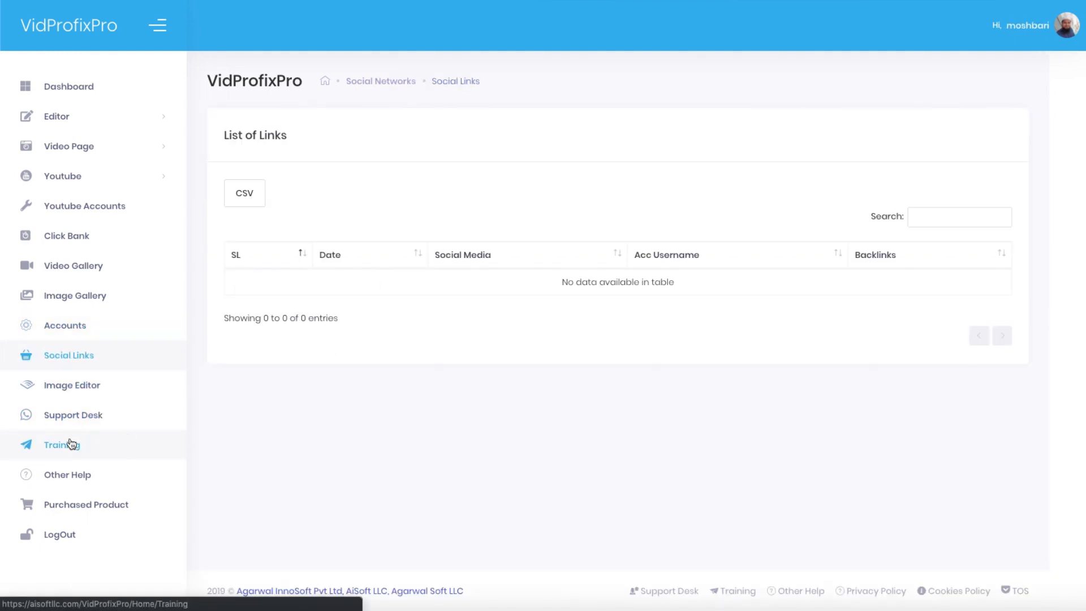
Open the training section and look through its demo videos.
click(55, 446)
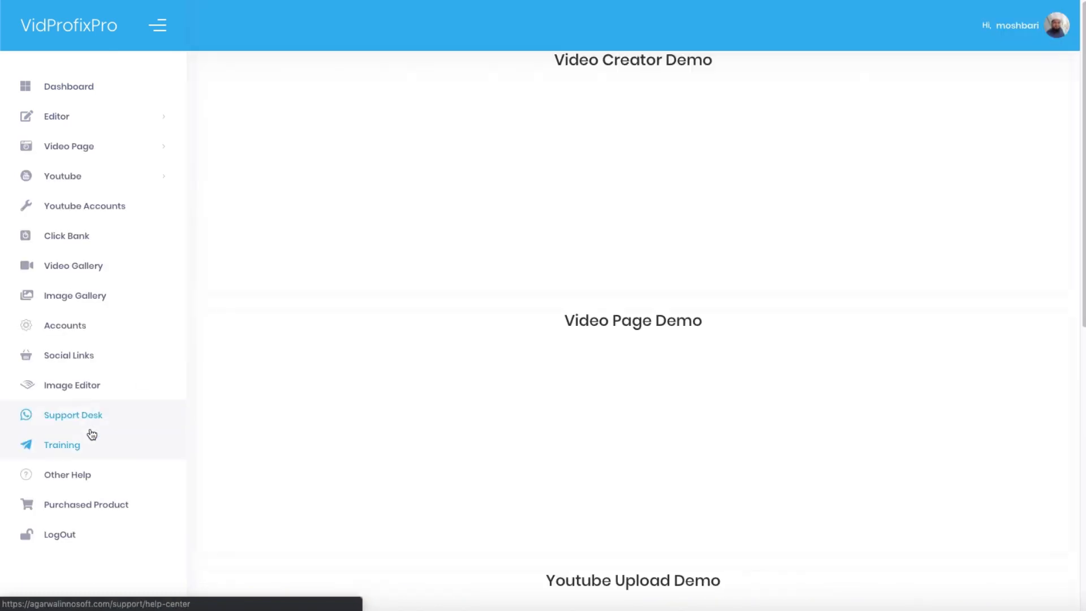
scroll(442, 292, down, 9)
scroll(447, 294, up, 9)
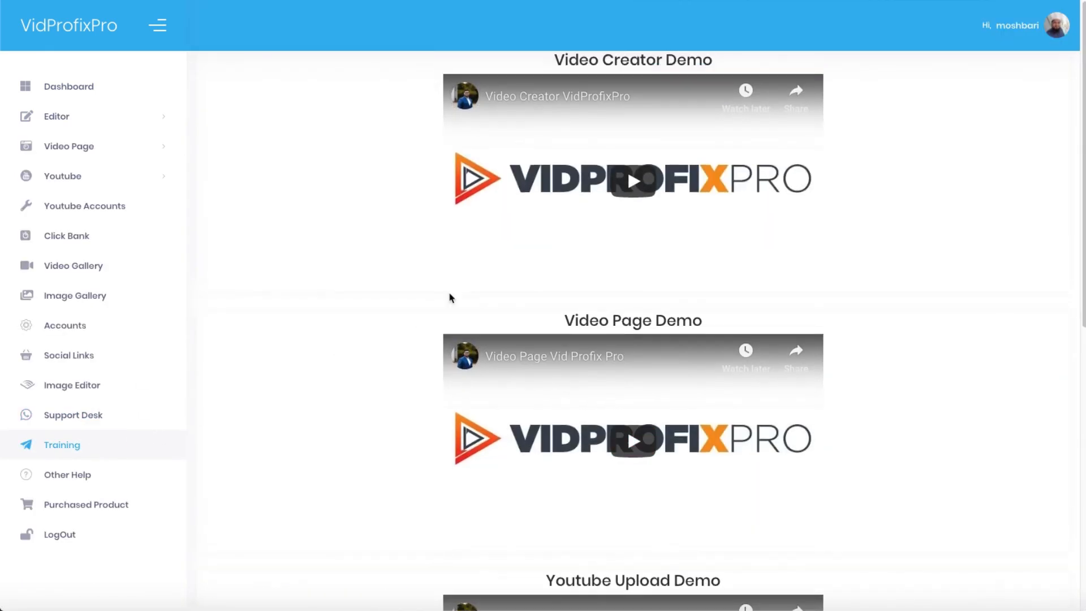